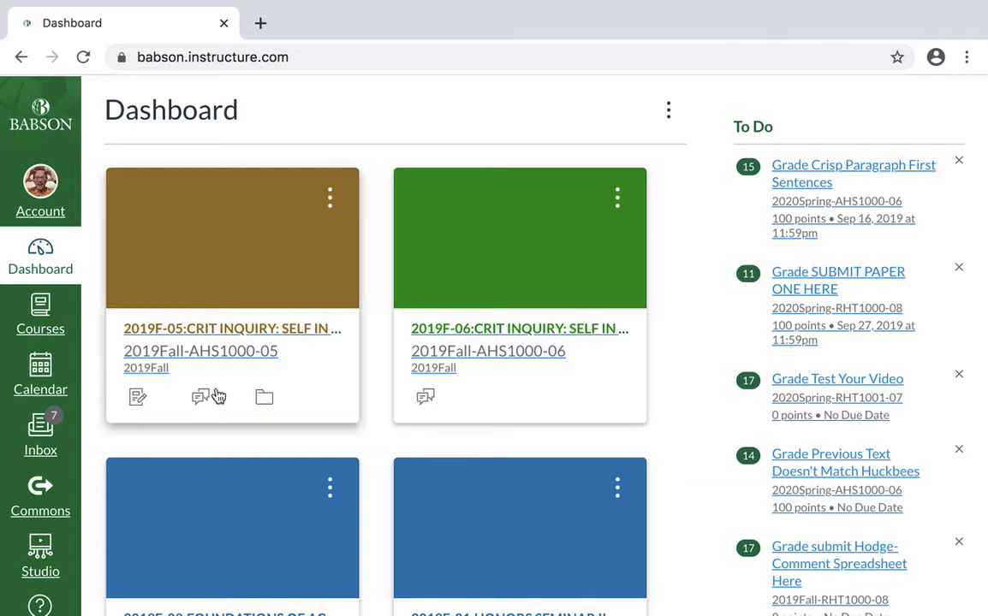
# Open the 2020Spring-IMH2312-01 honors seminar course from the dashboard.
pyautogui.scroll(-10, 381, 418)
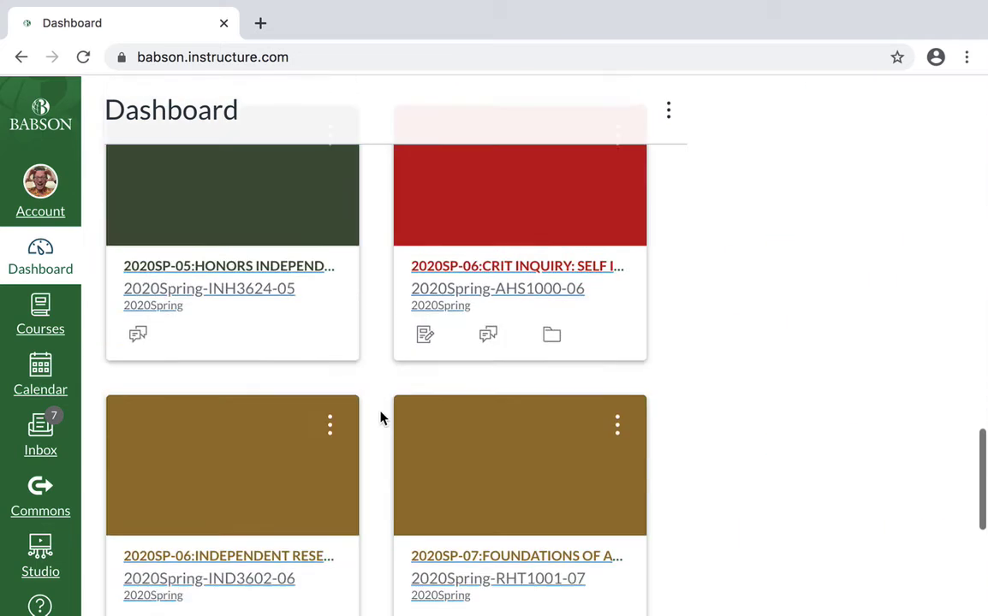
pyautogui.scroll(5, 381, 417)
pyautogui.click(249, 382)
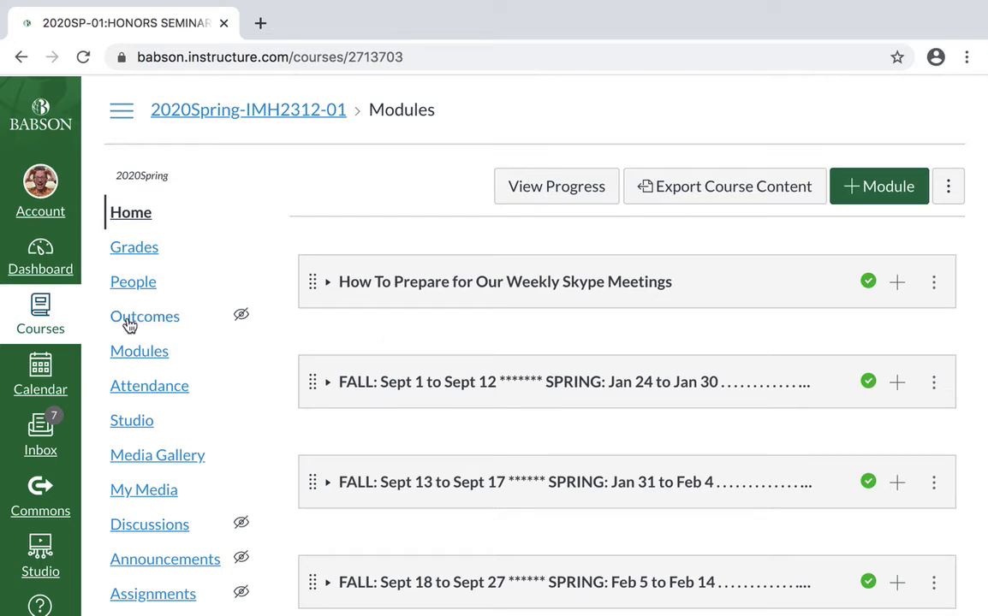
# Look through the course navigation links and the full list of dated modules on the course home page.
pyautogui.scroll(-3, 128, 323)
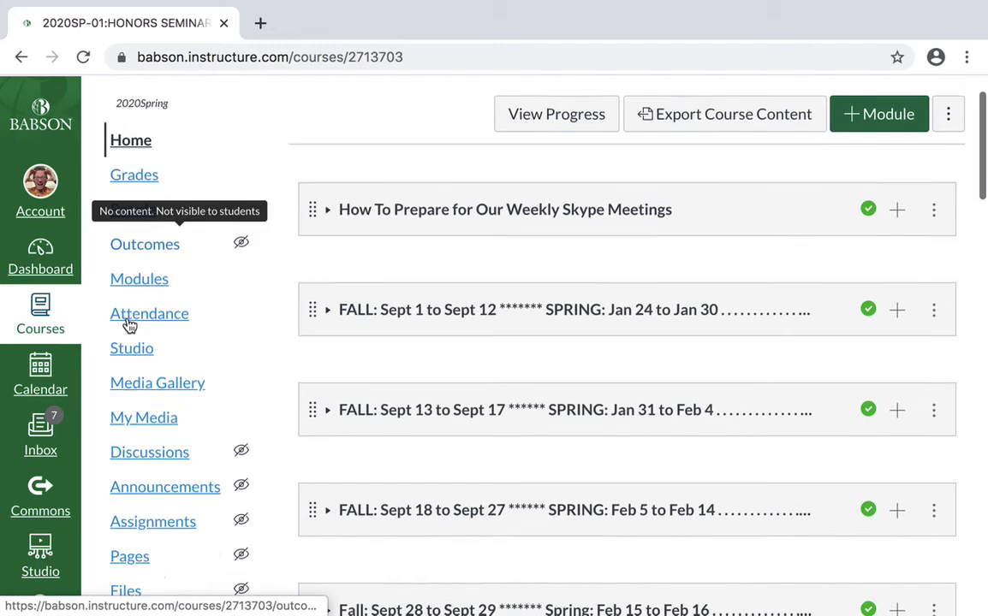
pyautogui.scroll(1, 128, 324)
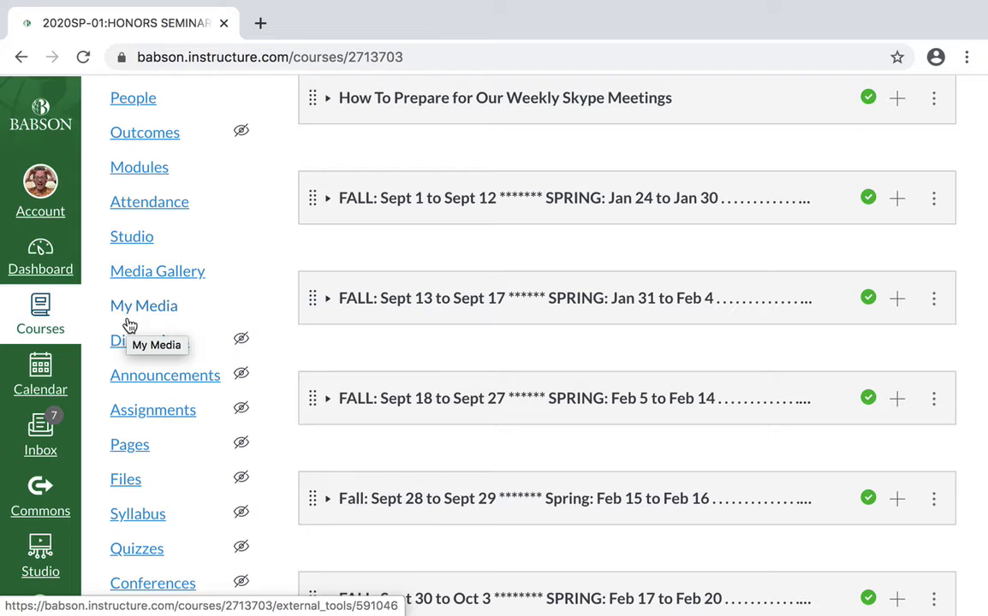
pyautogui.scroll(-8, 357, 344)
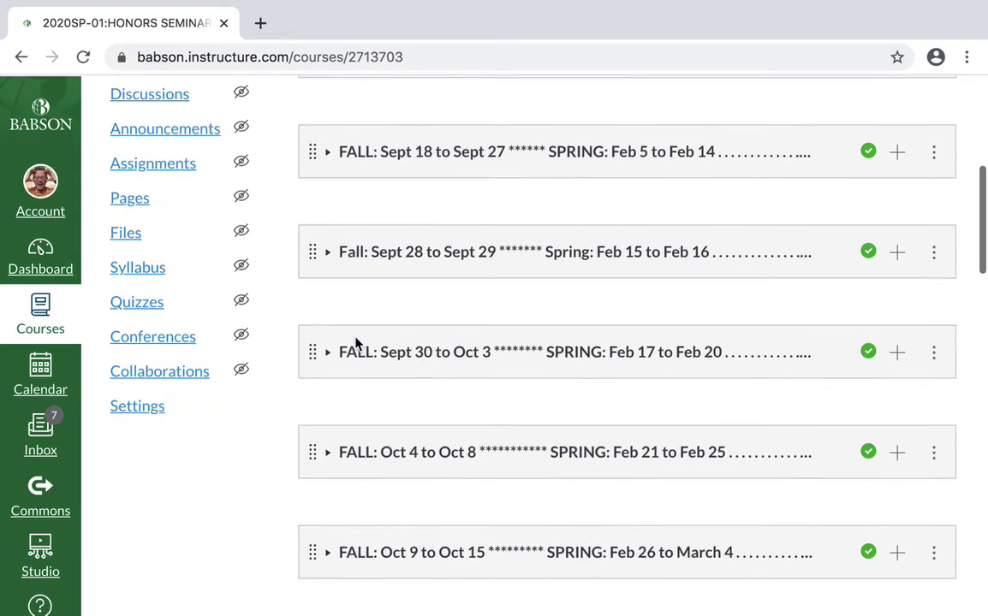
pyautogui.scroll(-10, 357, 344)
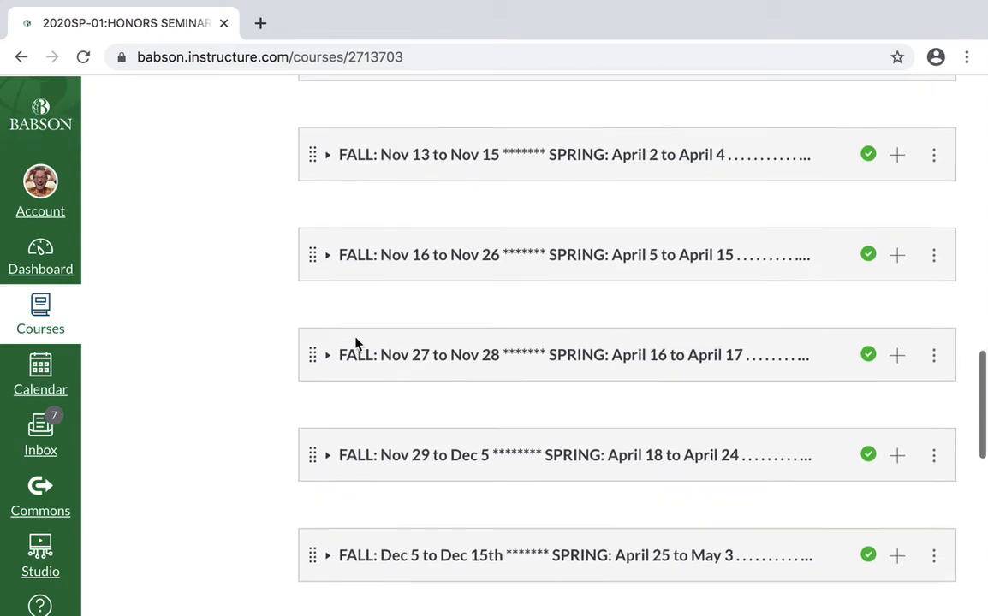
pyautogui.scroll(3, 357, 344)
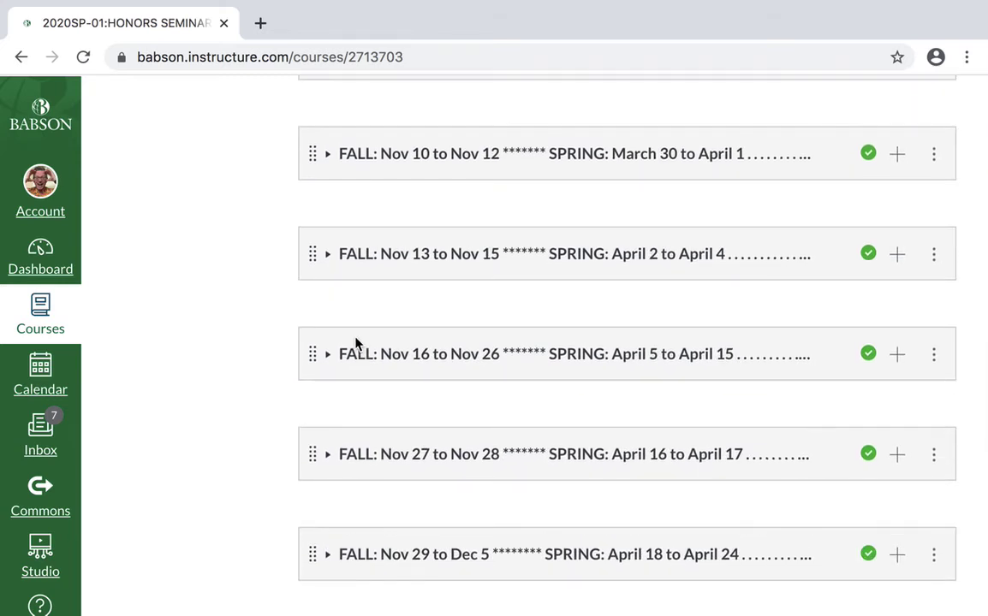
pyautogui.scroll(15, 357, 344)
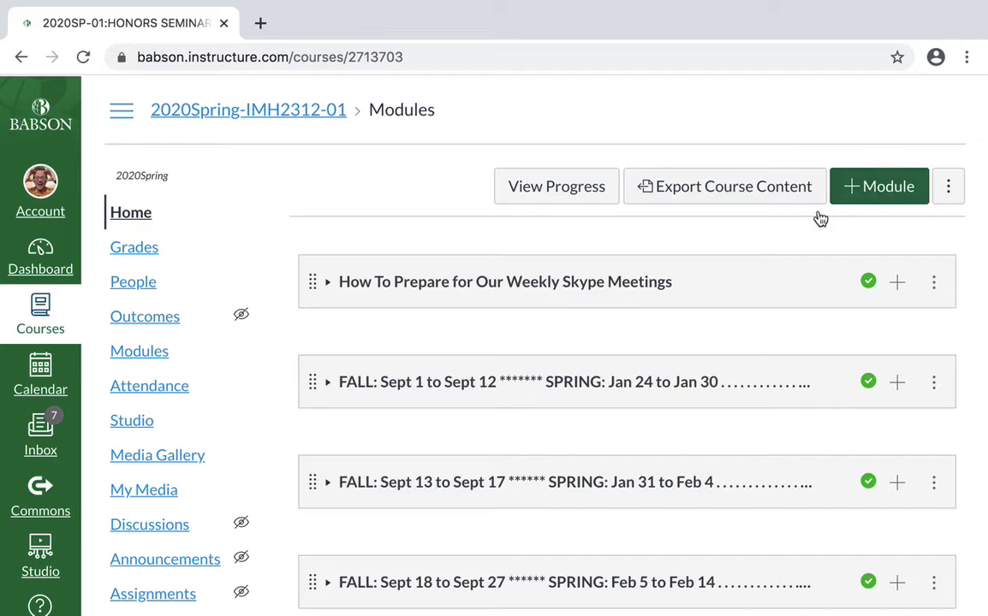
# Add a new module named "Civilization and Its Discontents" to the course, without a lock date or prerequisites.
pyautogui.click(891, 197)
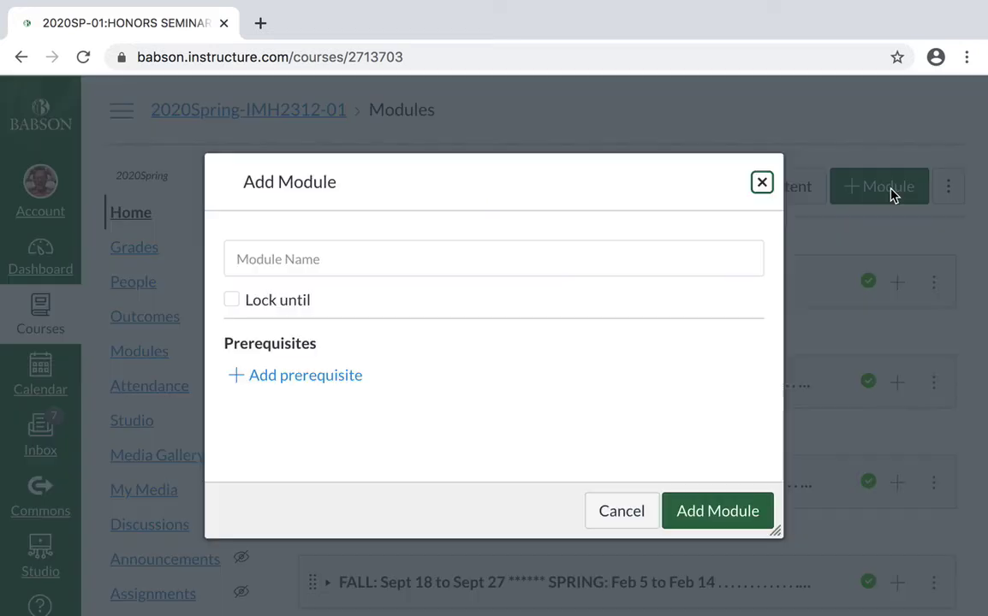
pyautogui.click(381, 260)
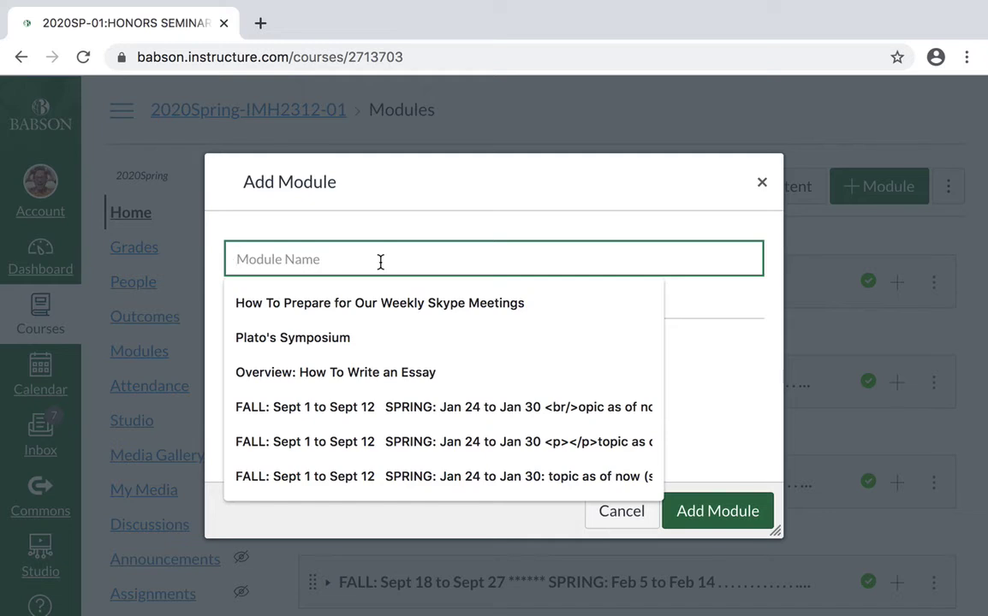
pyautogui.write('Civil')
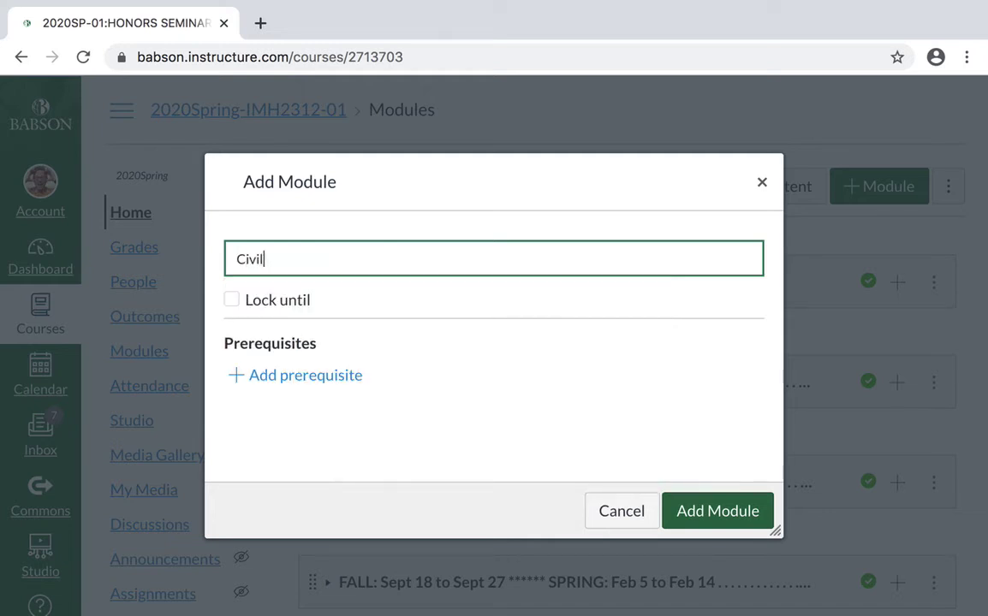
pyautogui.write('isation and')
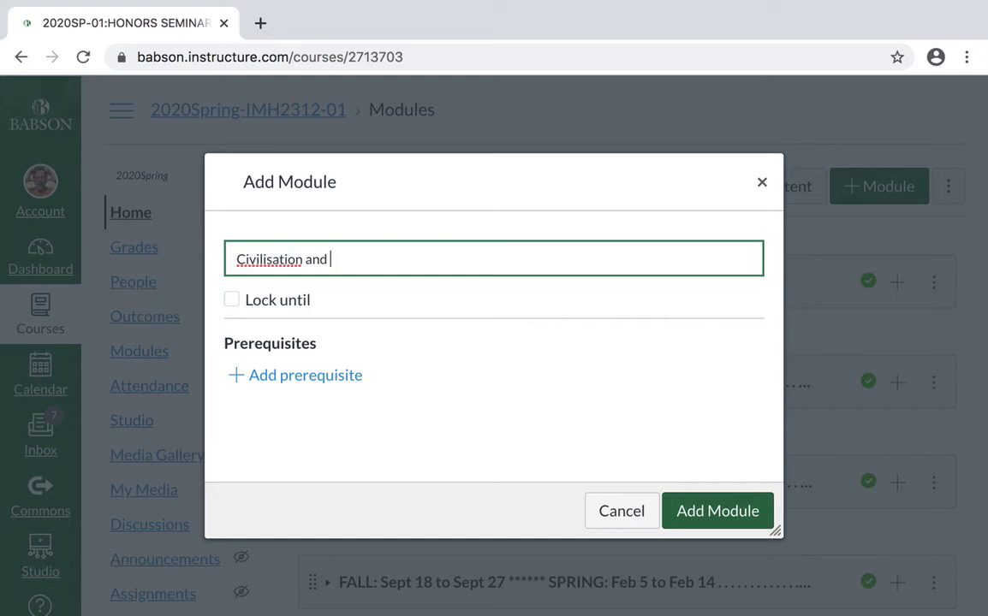
pyautogui.hotkey('shift', 'alt', 'Left')
pyautogui.hotkey('shift', 'alt', 'Left')
pyautogui.write('Civ')
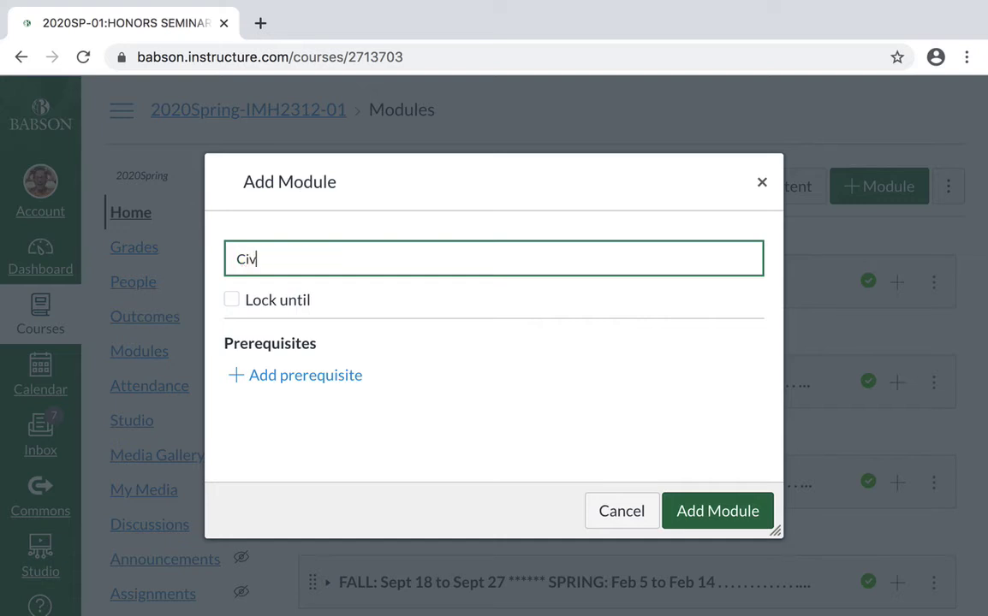
pyautogui.write('ilization and t')
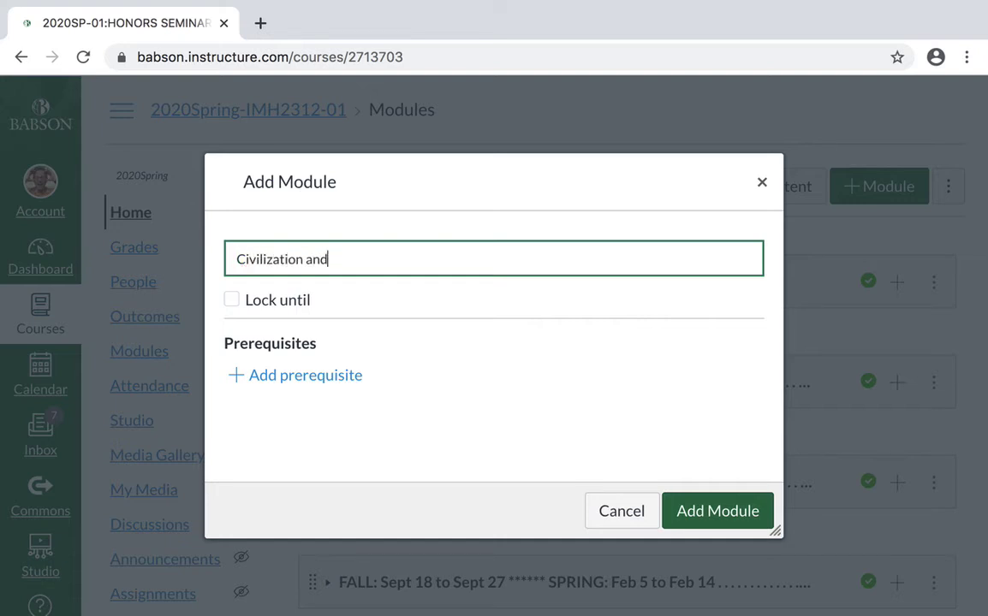
pyautogui.press('BackSpace')
pyautogui.write('Its Discontents')
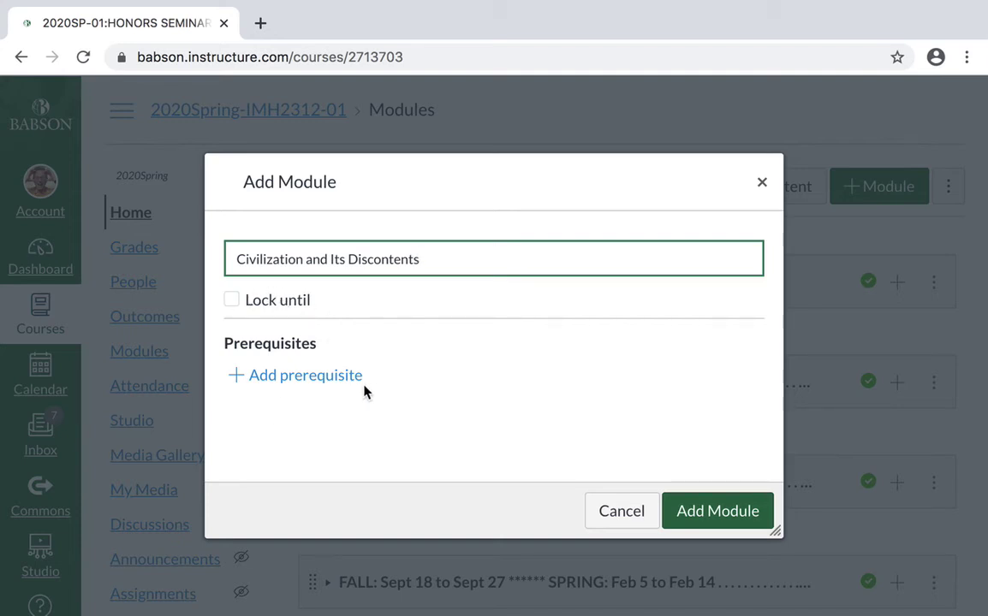
pyautogui.click(704, 513)
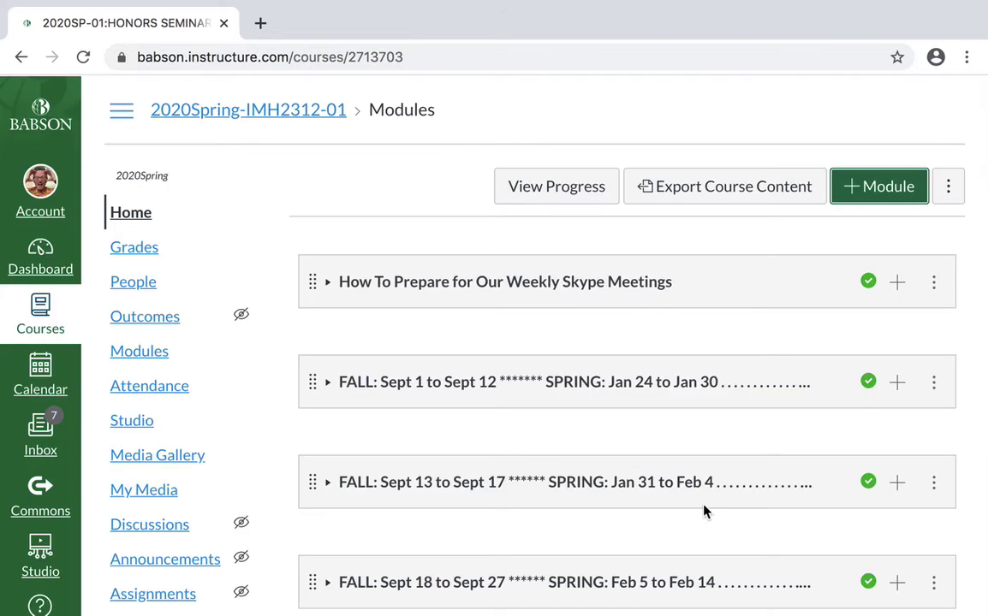
# Rename the new module at the end of the list as "Civilization and Its Discontents (Week 7)".
pyautogui.scroll(-20, 704, 512)
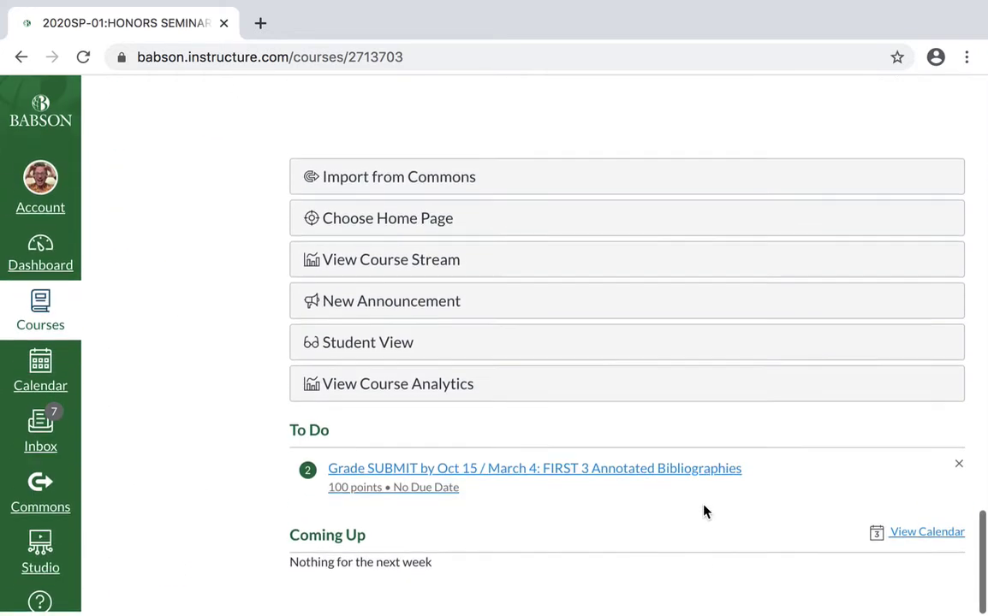
pyautogui.scroll(6, 704, 512)
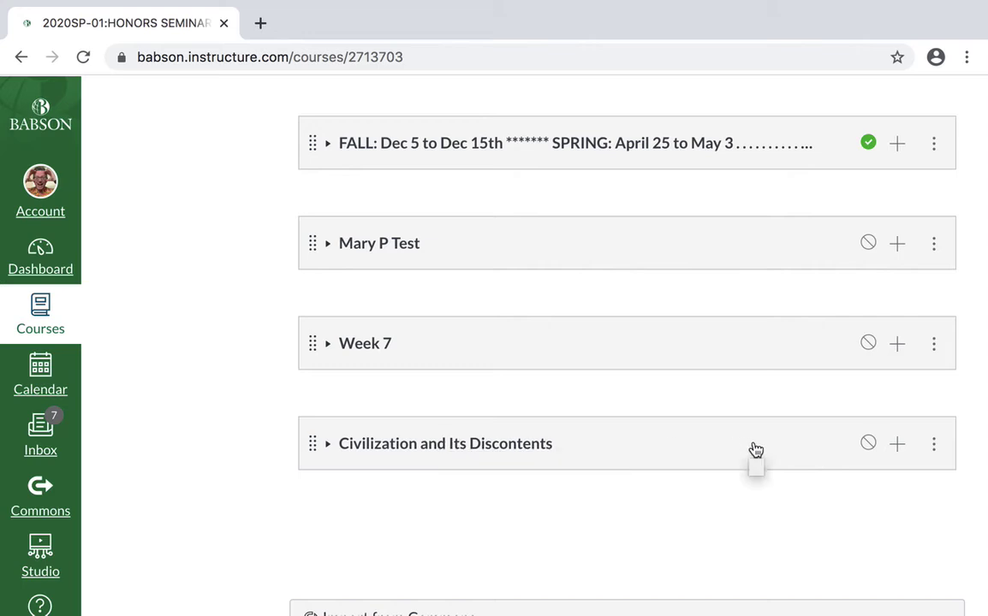
pyautogui.click(935, 447)
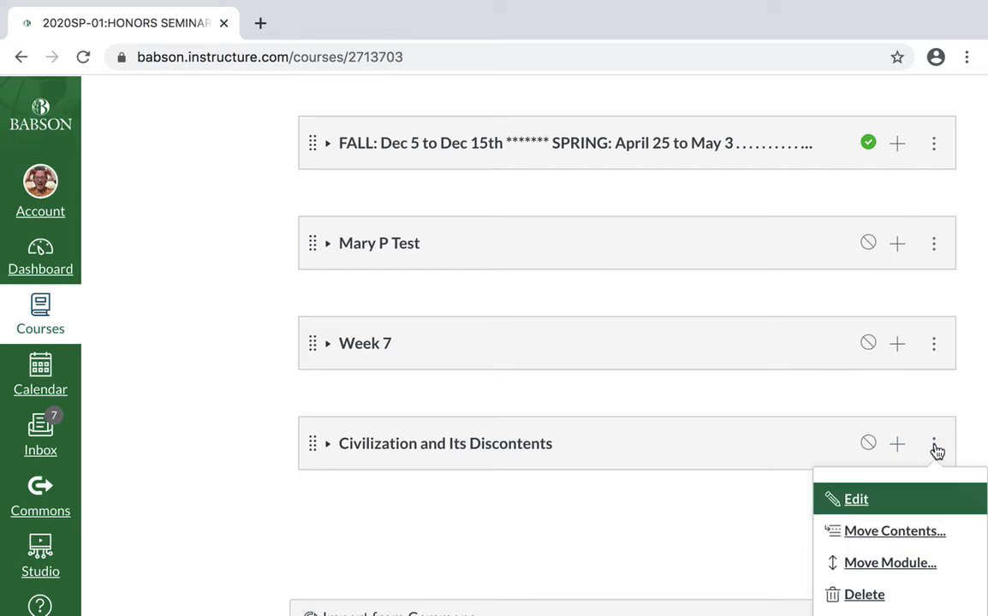
pyautogui.click(901, 504)
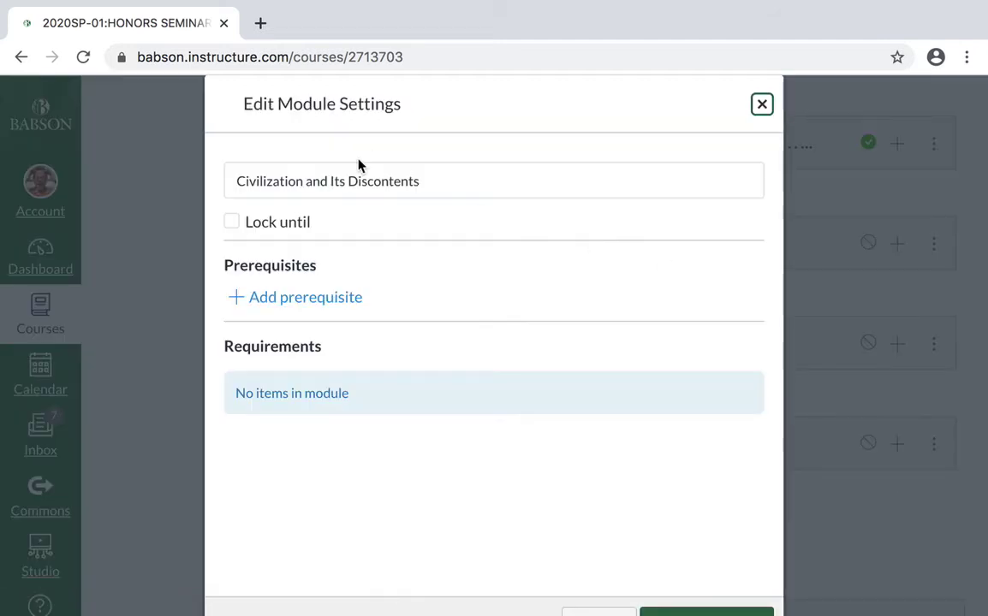
pyautogui.click(434, 188)
pyautogui.write('(Wee')
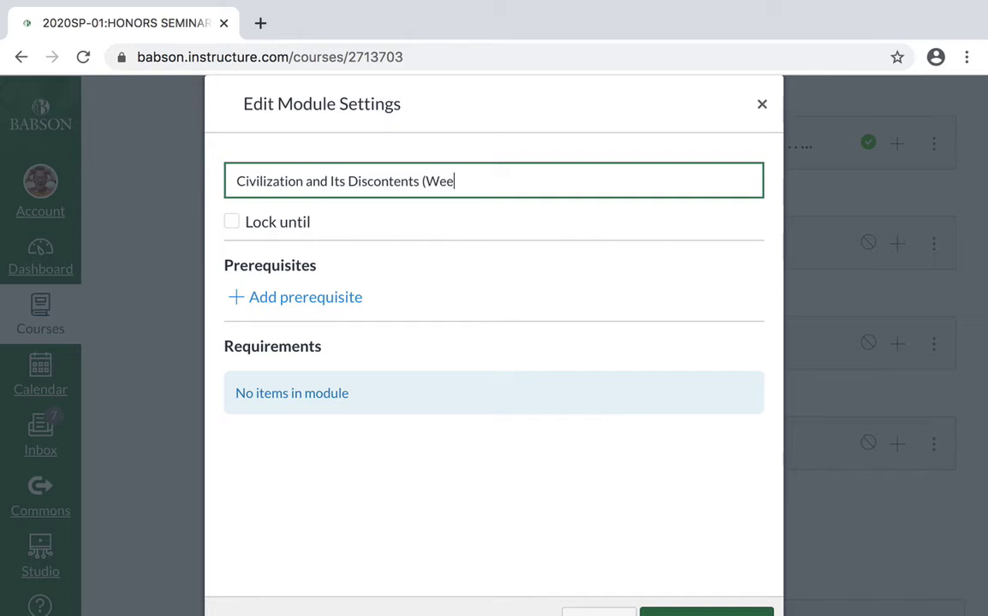
pyautogui.write('k 7)')
pyautogui.scroll(-3, 659, 505)
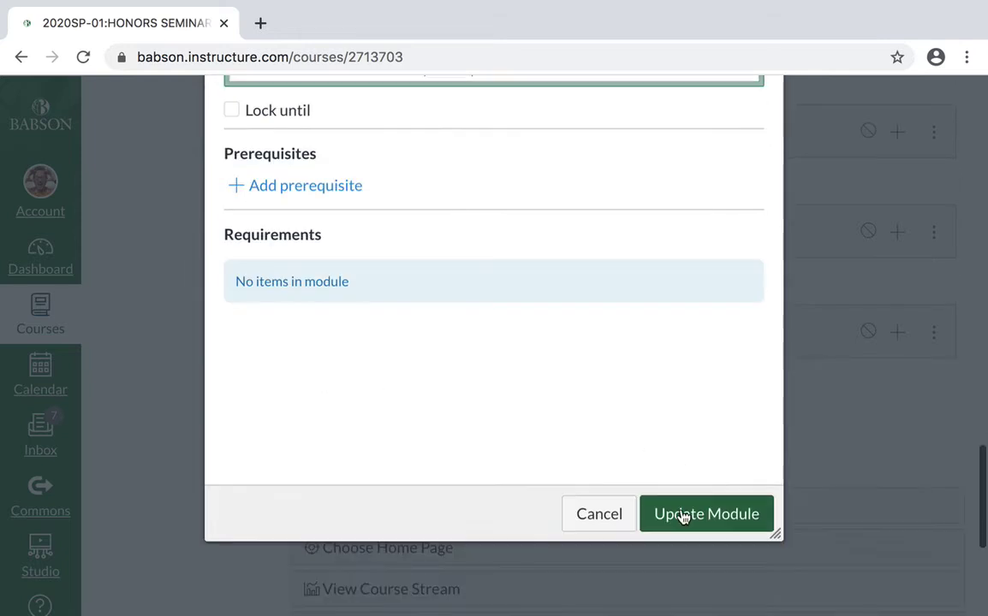
pyautogui.click(683, 517)
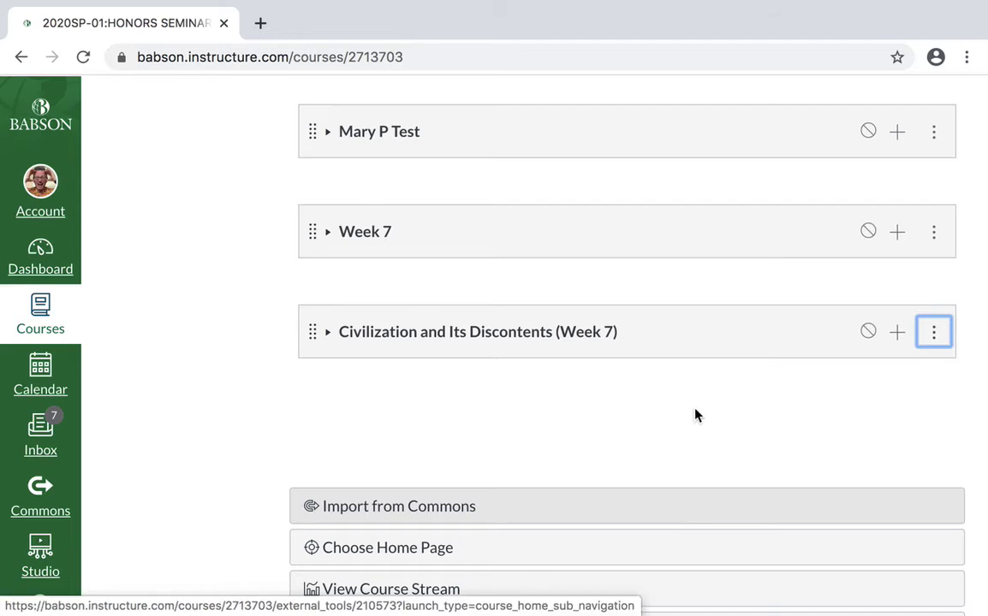
# Add a new, unindented page named "Introduction to Week 7" to the Civilization and Its Discontents (Week 7) module.
pyautogui.click(937, 332)
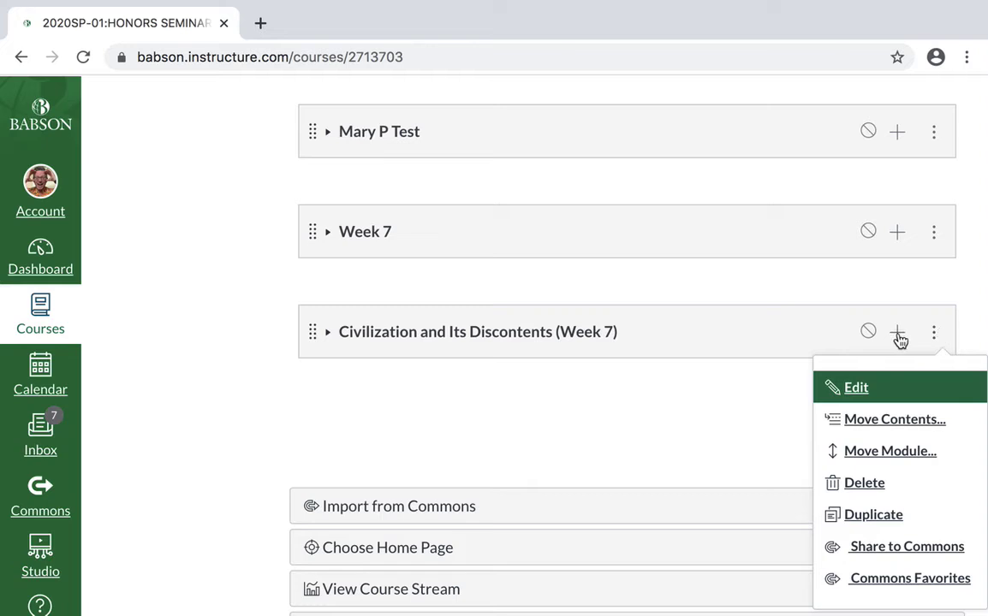
pyautogui.press('Return')
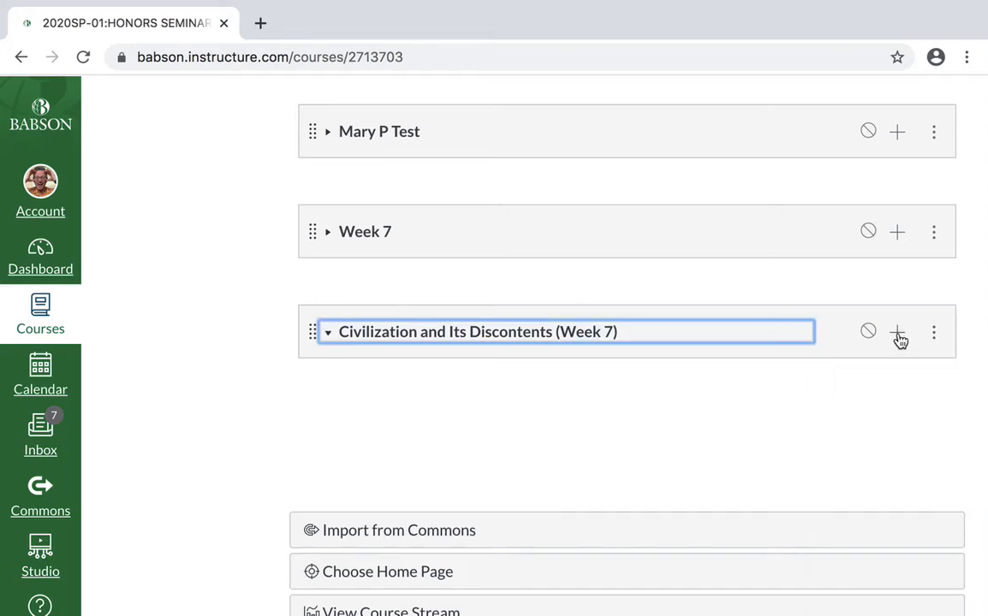
pyautogui.click(898, 338)
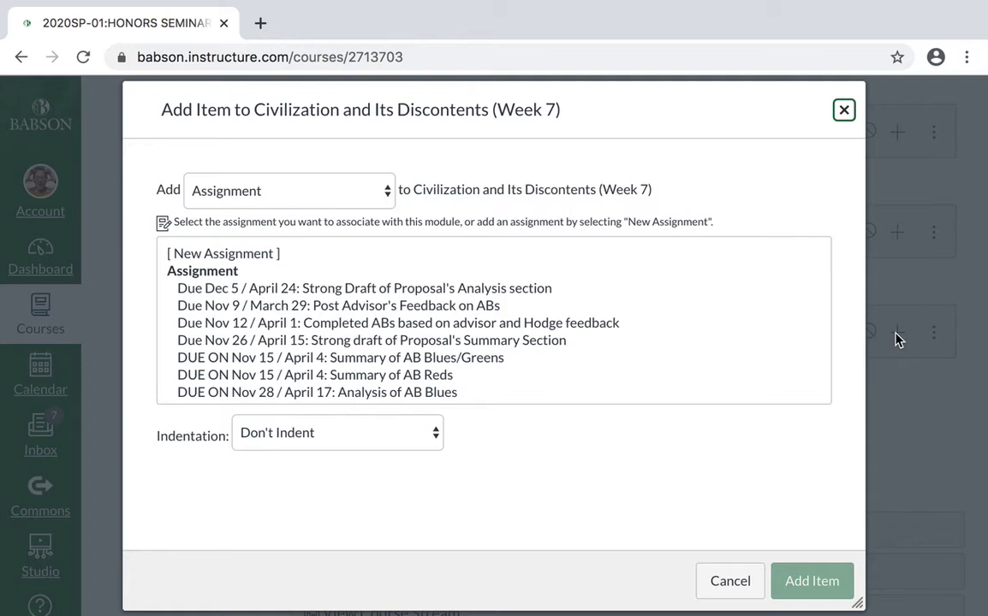
pyautogui.click(290, 195)
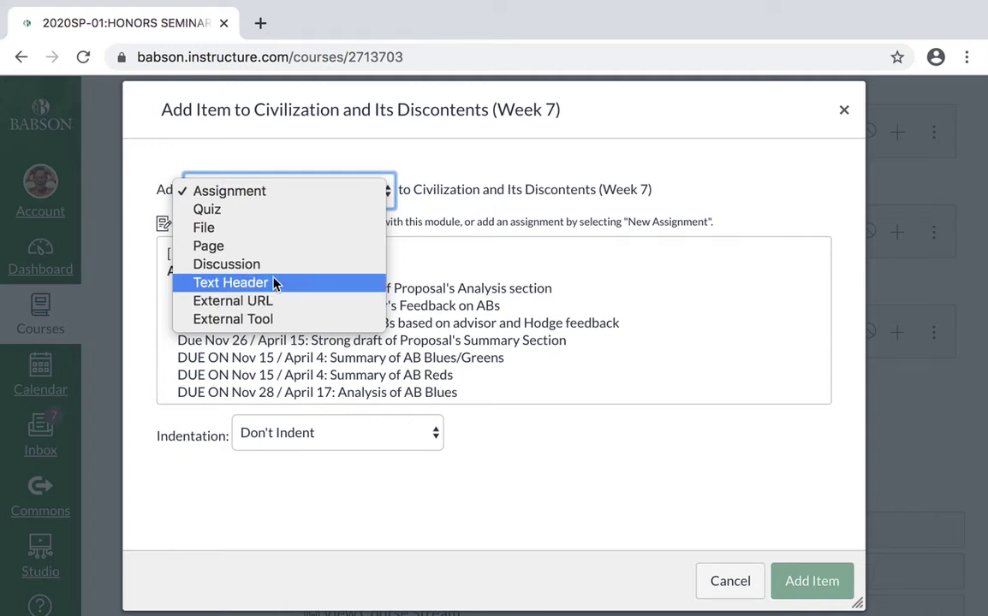
pyautogui.click(251, 247)
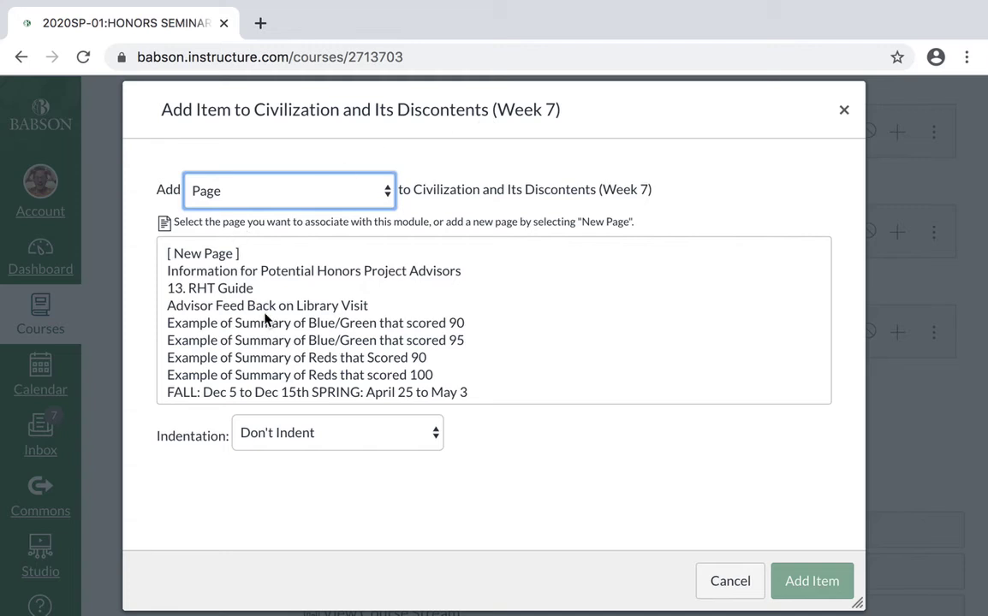
pyautogui.scroll(-2, 265, 318)
pyautogui.scroll(-5, 266, 318)
pyautogui.scroll(2, 266, 318)
pyautogui.scroll(5, 266, 318)
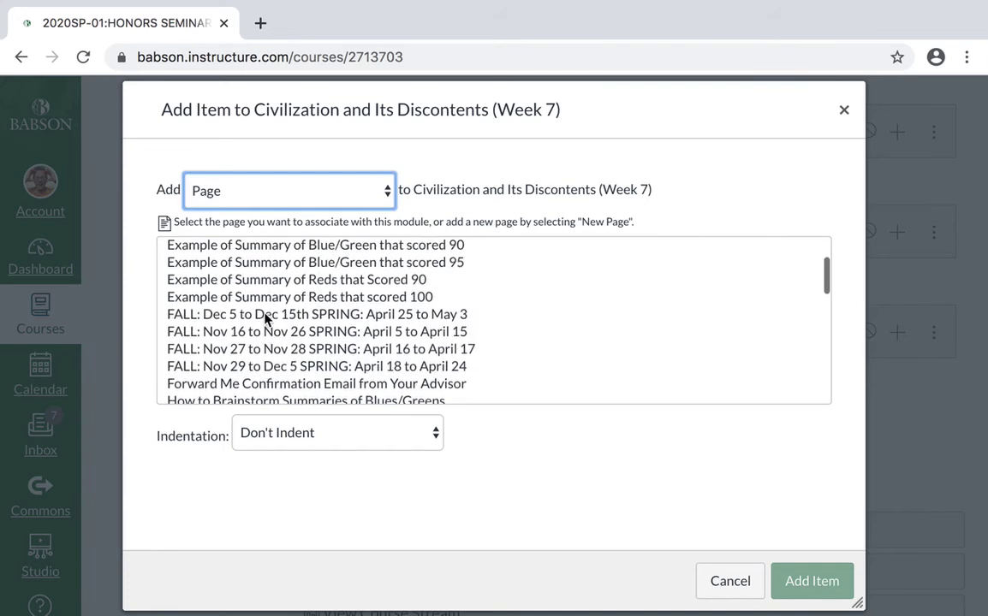
pyautogui.click(216, 257)
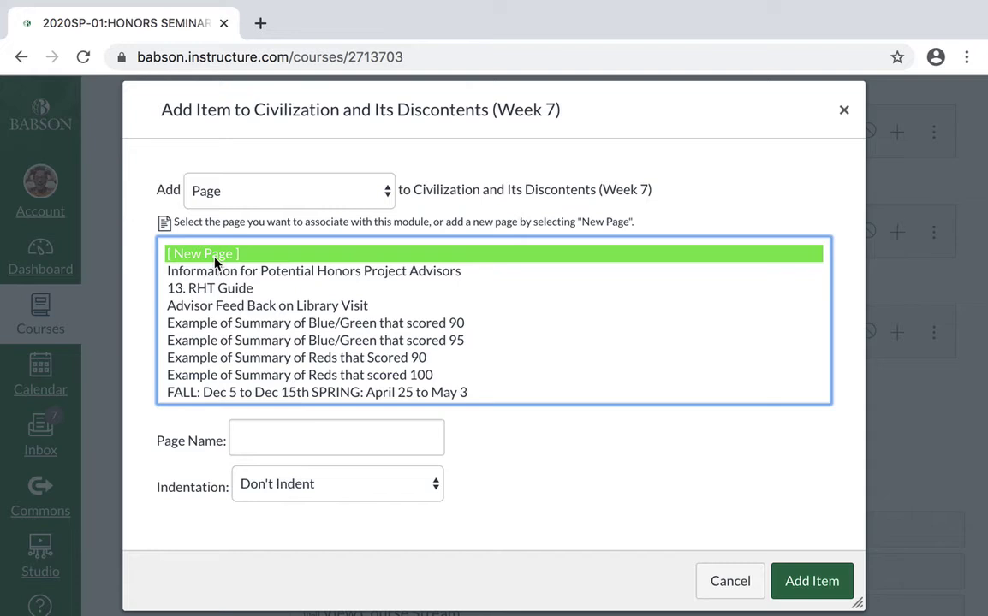
pyautogui.click(303, 437)
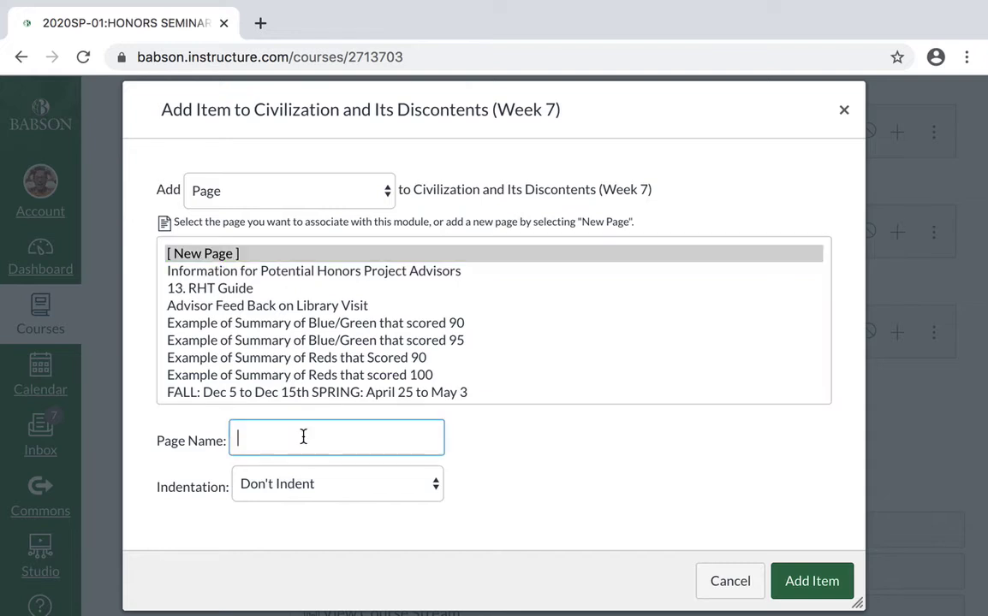
pyautogui.write('Introduction to Week 7')
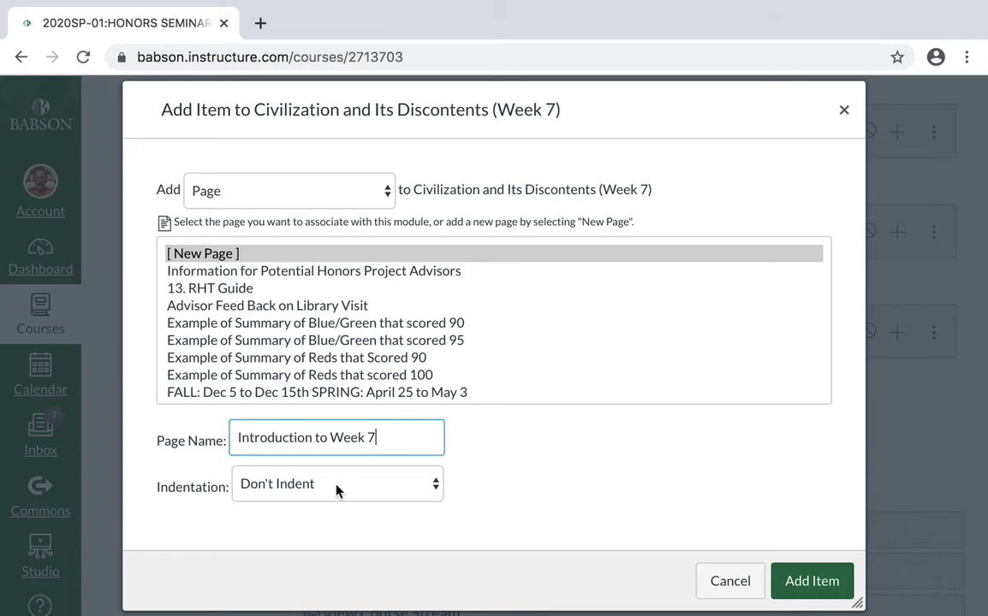
pyautogui.click(796, 583)
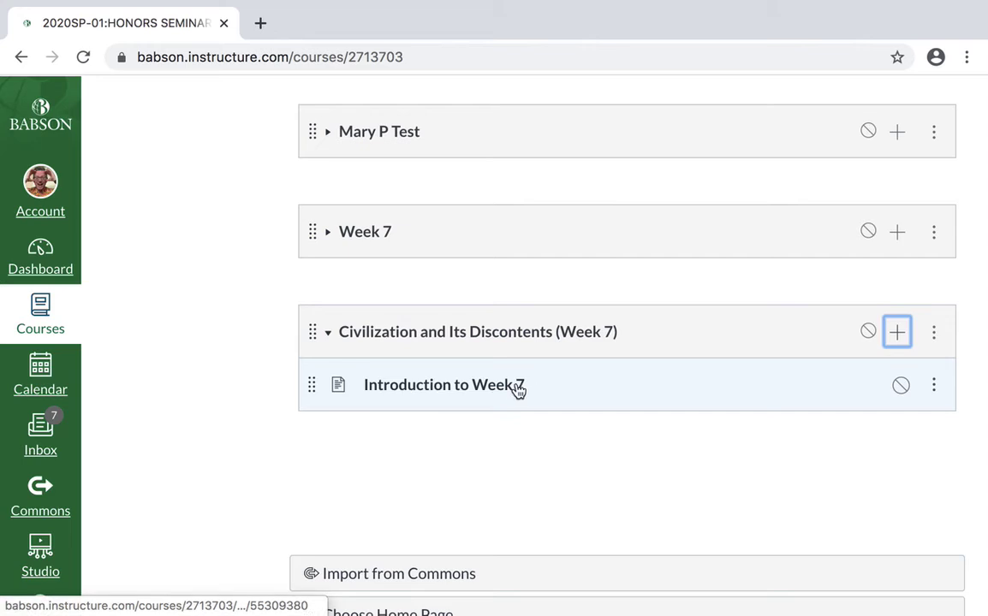
# View the Introduction to Week 7 page and return to the course's module list.
pyautogui.click(490, 391)
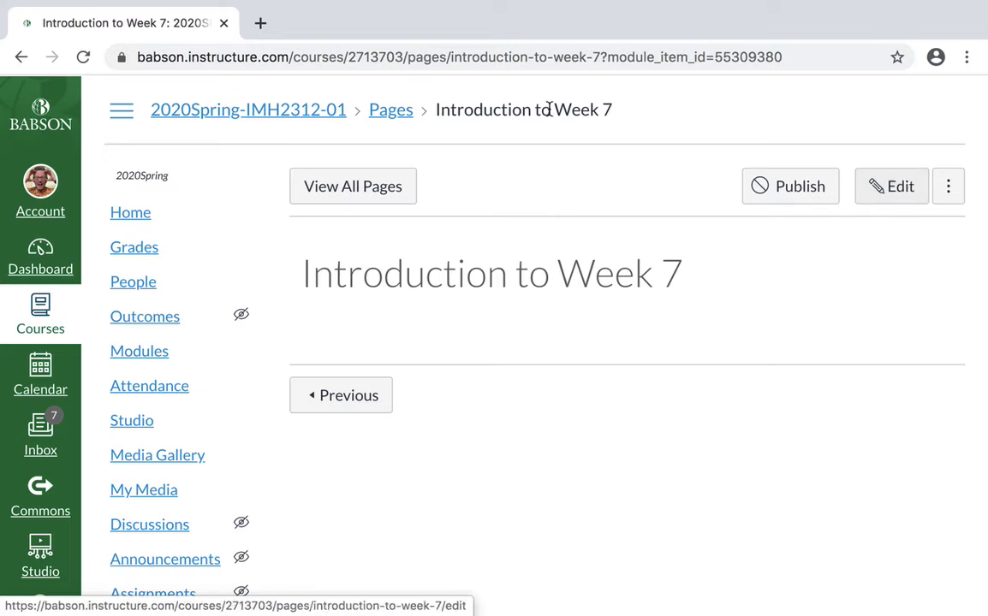
pyautogui.click(22, 57)
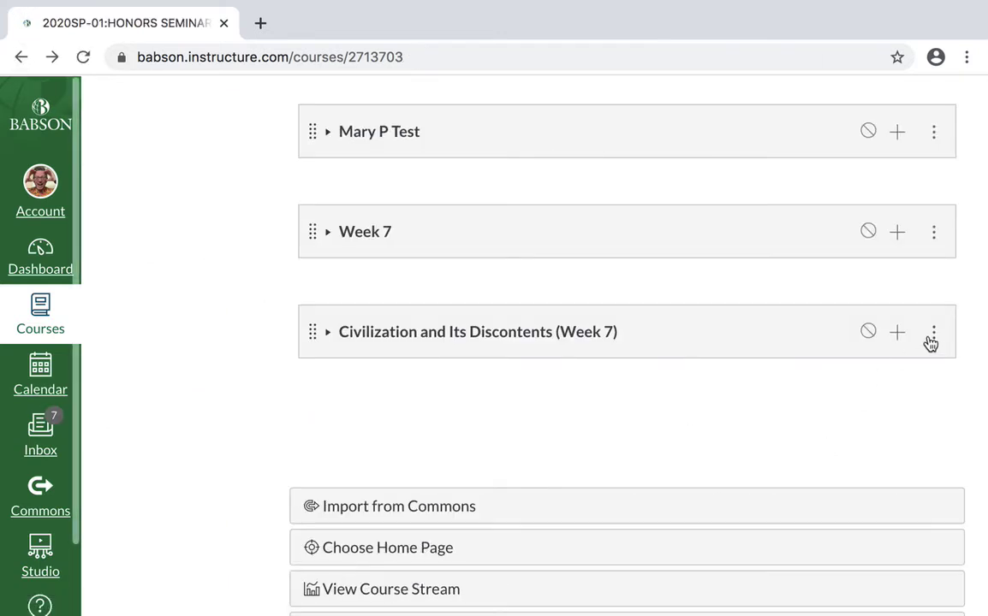
# Expand the Civilization and Its Discontents (Week 7) module and look over its management options.
pyautogui.click(329, 336)
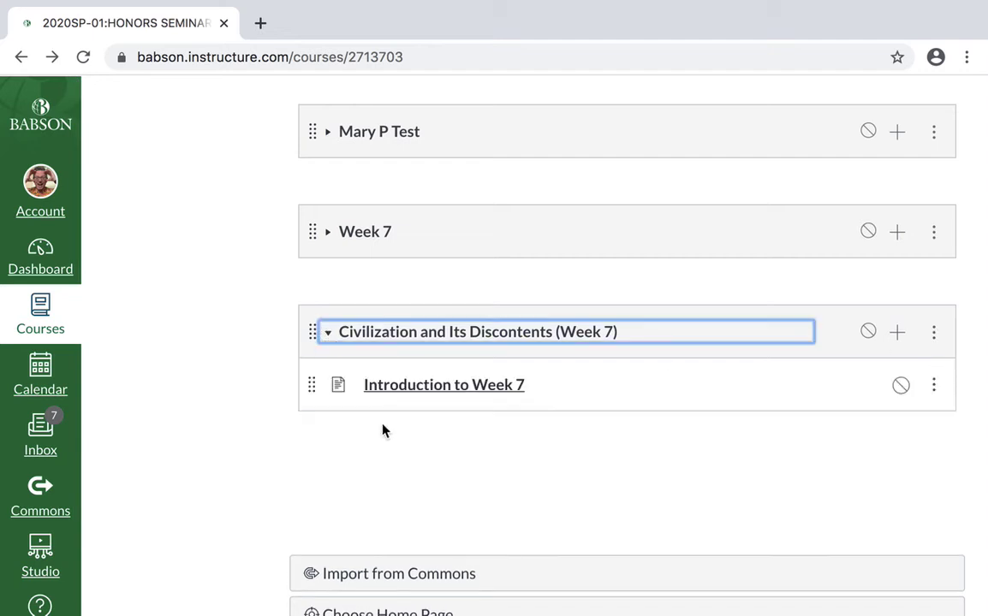
pyautogui.click(328, 336)
pyautogui.click(327, 336)
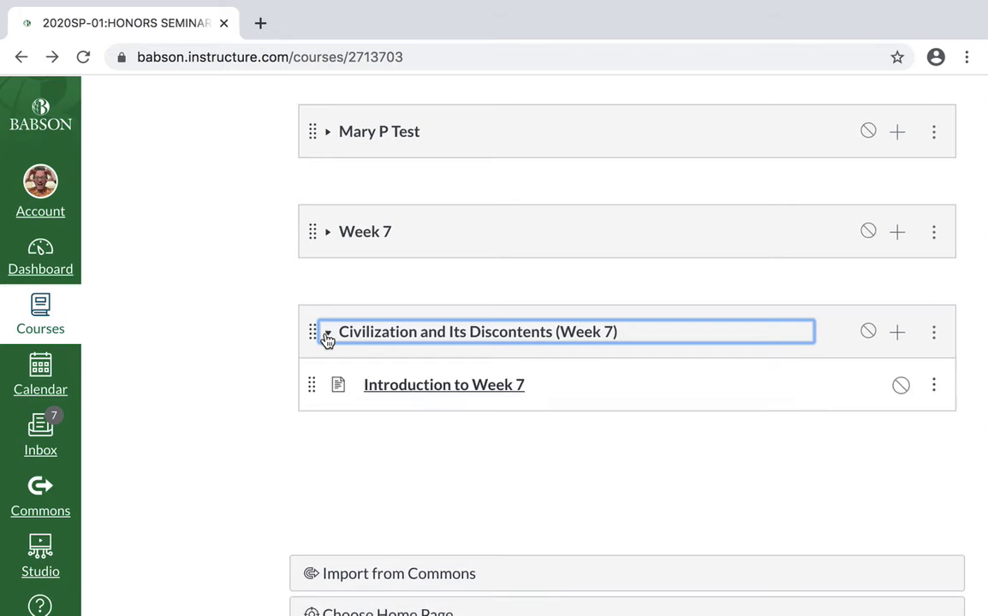
pyautogui.click(932, 334)
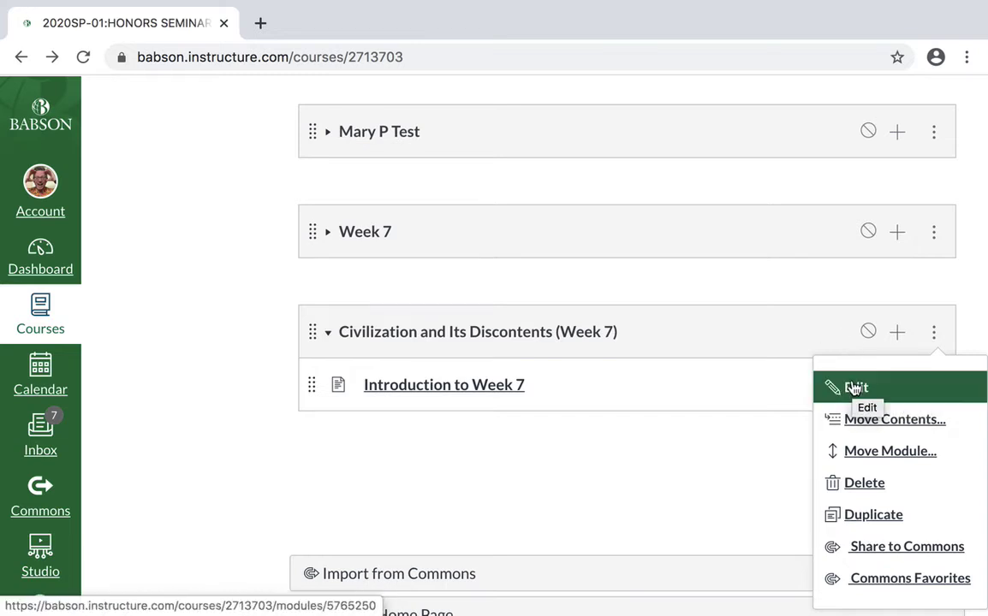
pyautogui.click(823, 292)
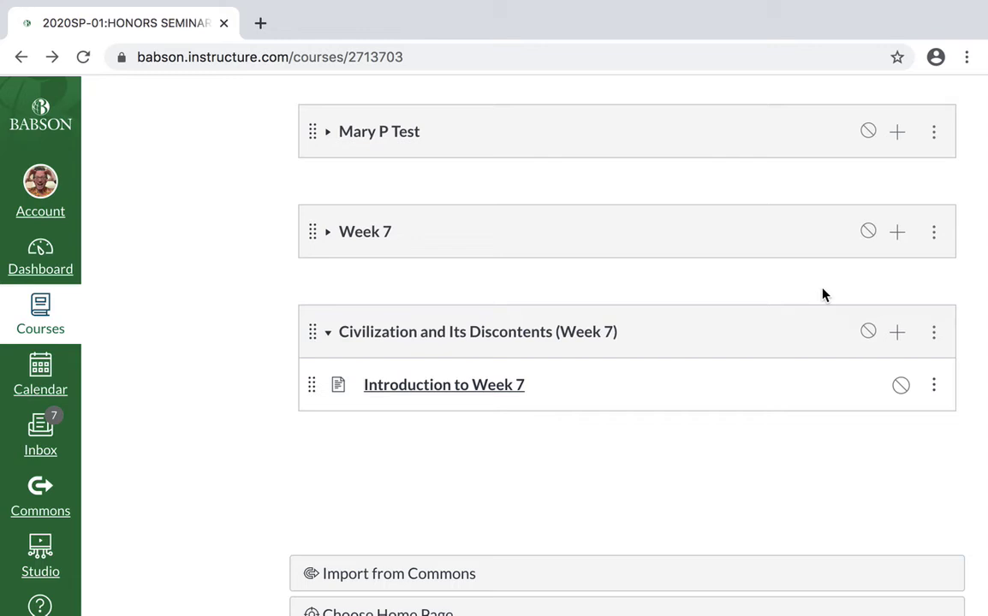
# Check the editable title and indent details of the Introduction to Week 7 item and cancel the edit.
pyautogui.click(933, 385)
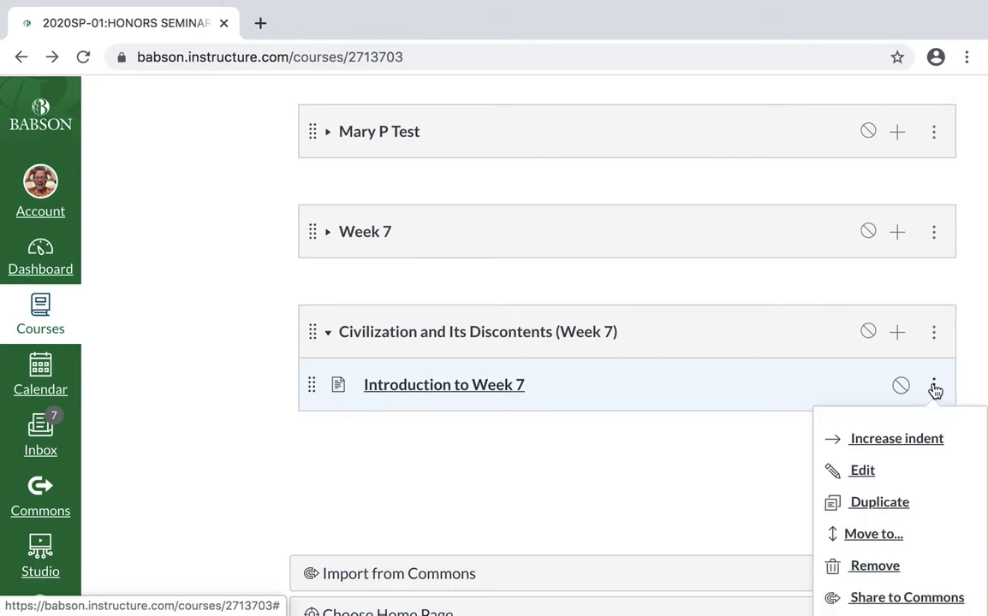
pyautogui.click(869, 480)
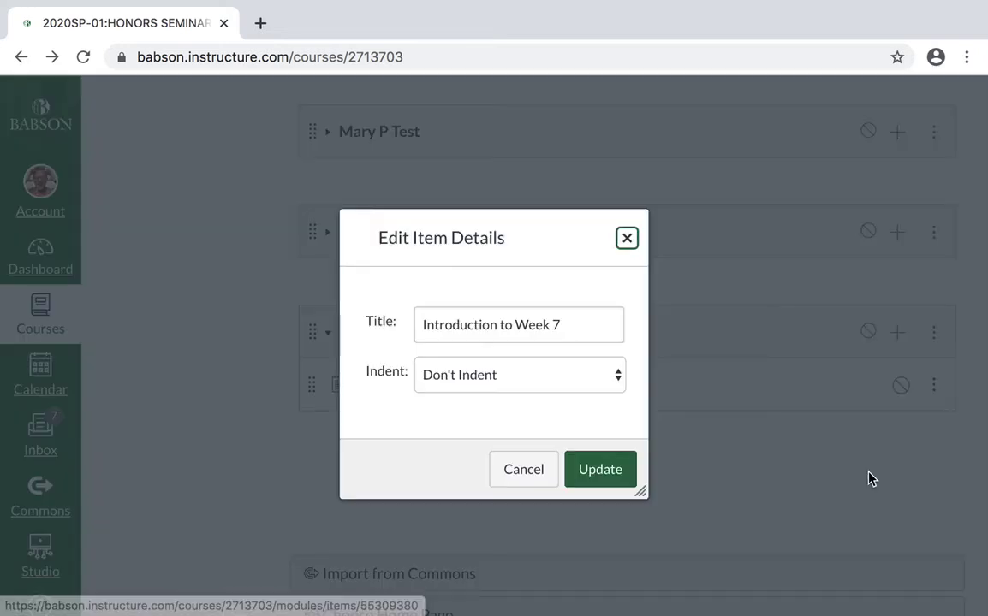
pyautogui.click(555, 331)
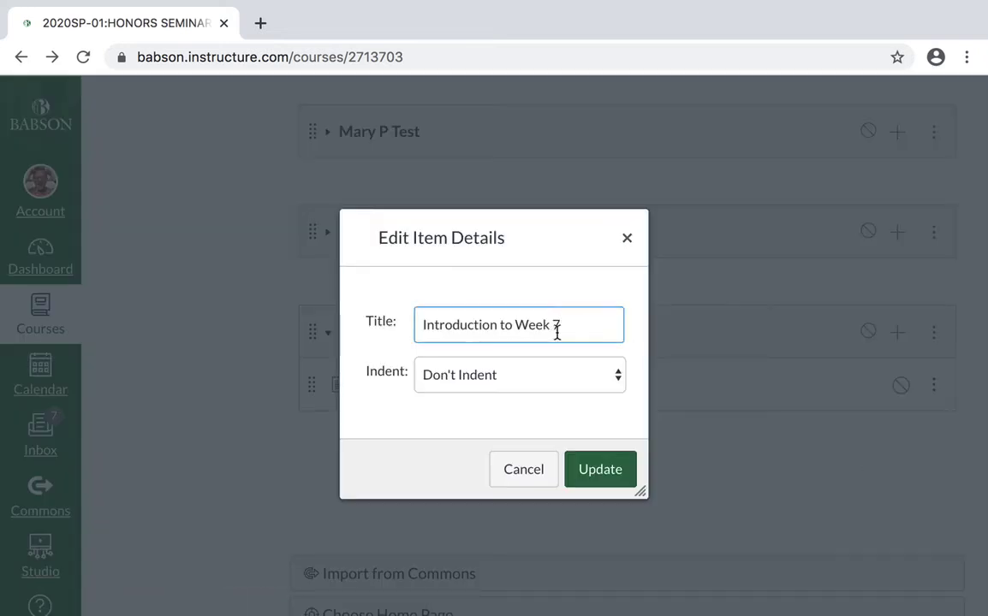
pyautogui.click(518, 477)
# Open the Introduction to Week 7 page for editing.
pyautogui.click(475, 392)
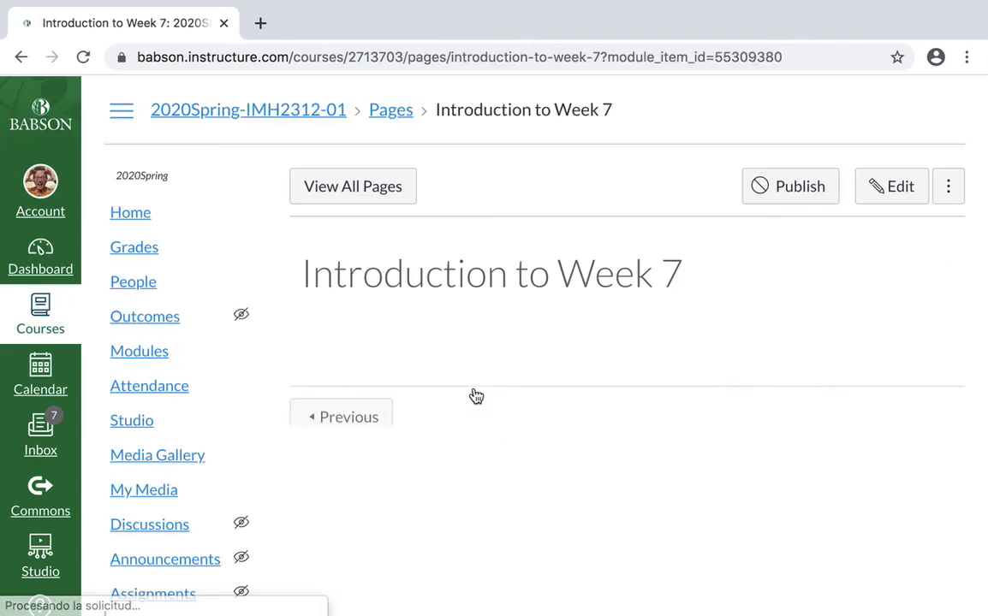
pyautogui.click(891, 190)
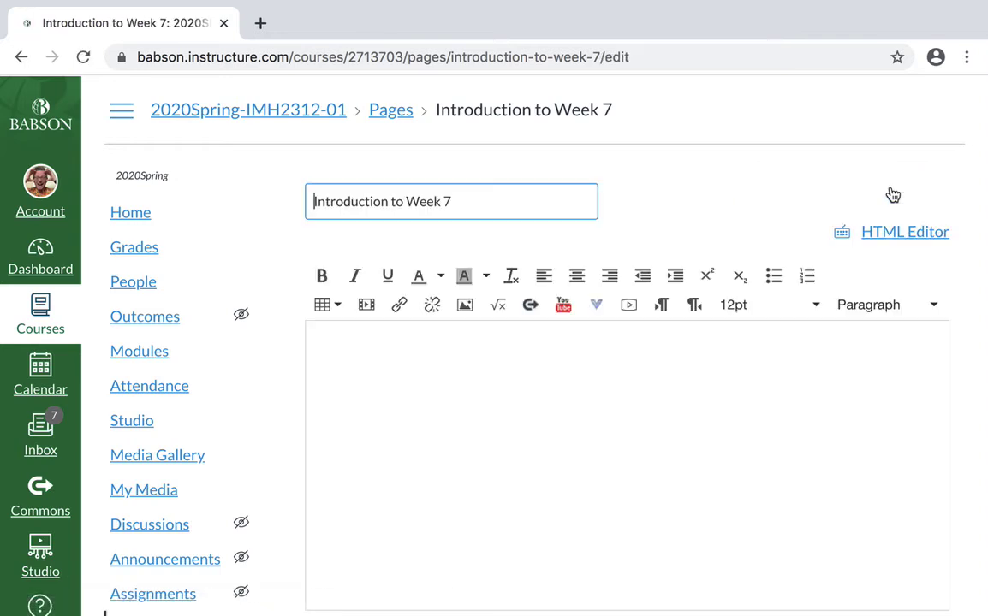
# Enter the placeholder lines "asdkjasdfhasdjf" and "sdflkasfhasf" in the page body and delete them.
pyautogui.click(479, 394)
pyautogui.write('asdkjasdfhasdj')
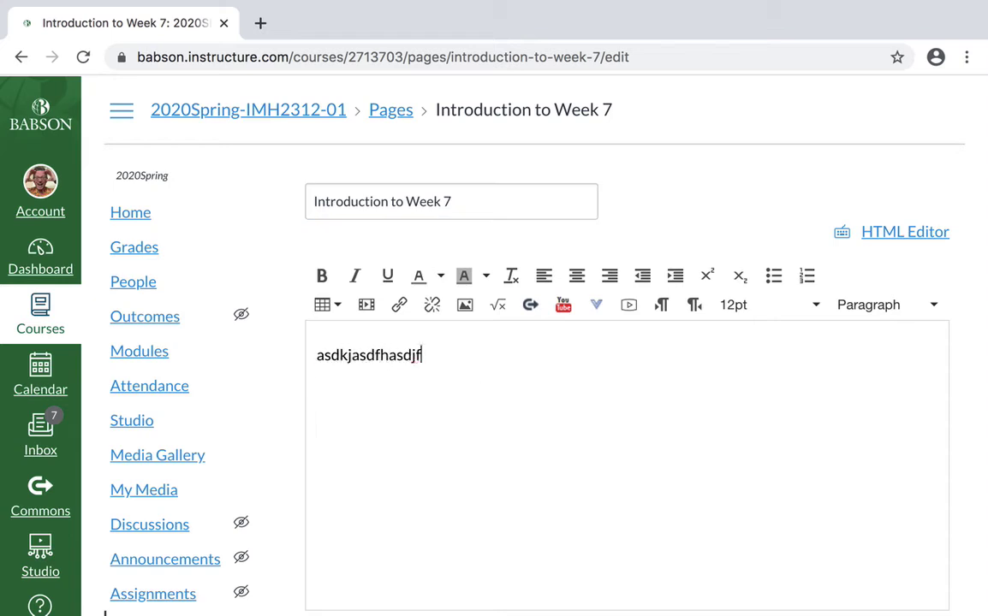
pyautogui.write('f')
pyautogui.press('Return')
pyautogui.write('sdflkasfhasf')
pyautogui.press('Return')
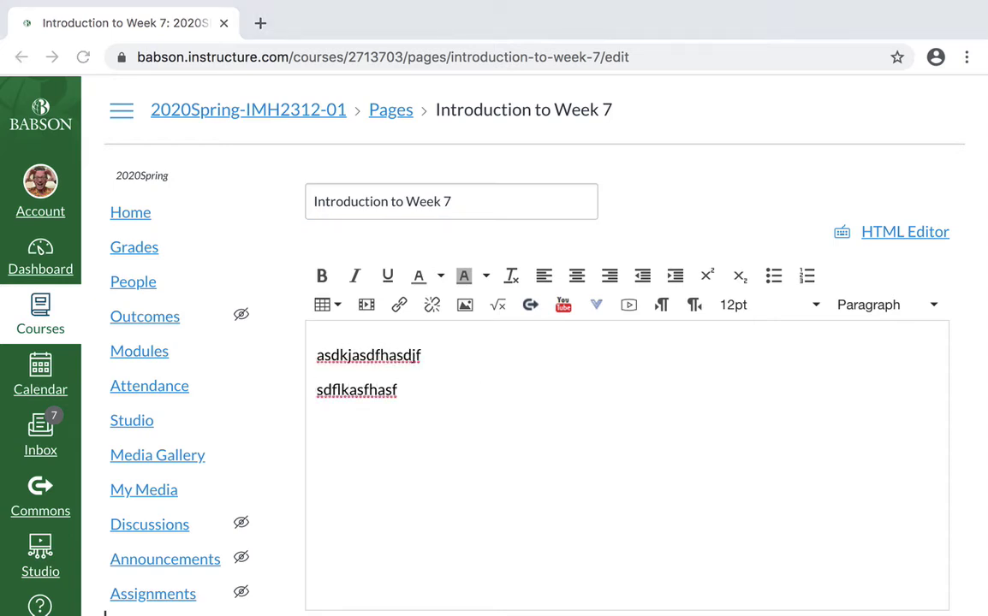
pyautogui.click(447, 425)
pyautogui.moveTo(408, 402); pyautogui.dragTo(261, 360)
pyautogui.press('BackSpace')
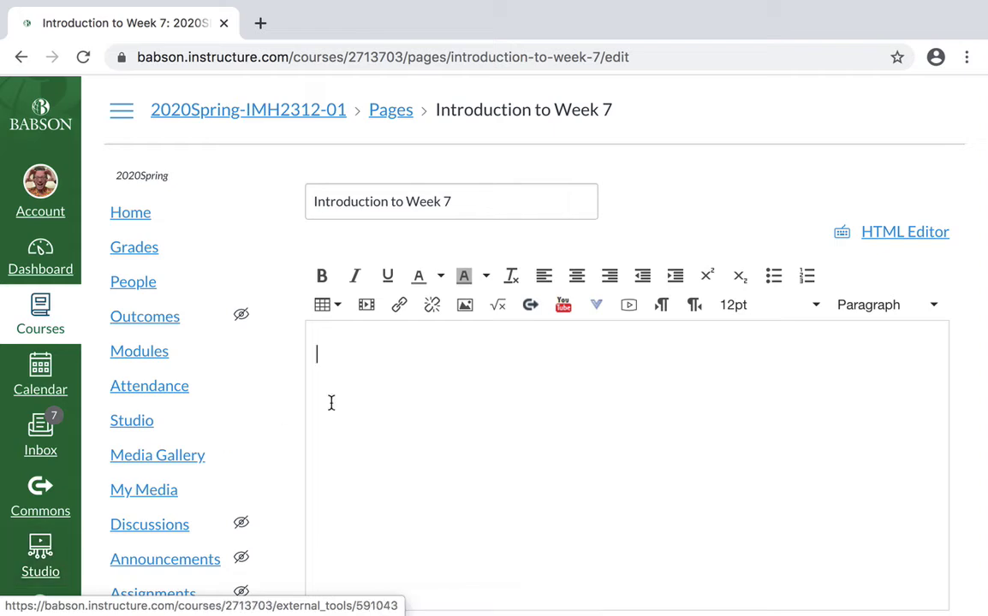
# Record a webcam video of about 6 seconds with the Studio external tool from the page editor.
pyautogui.click(597, 310)
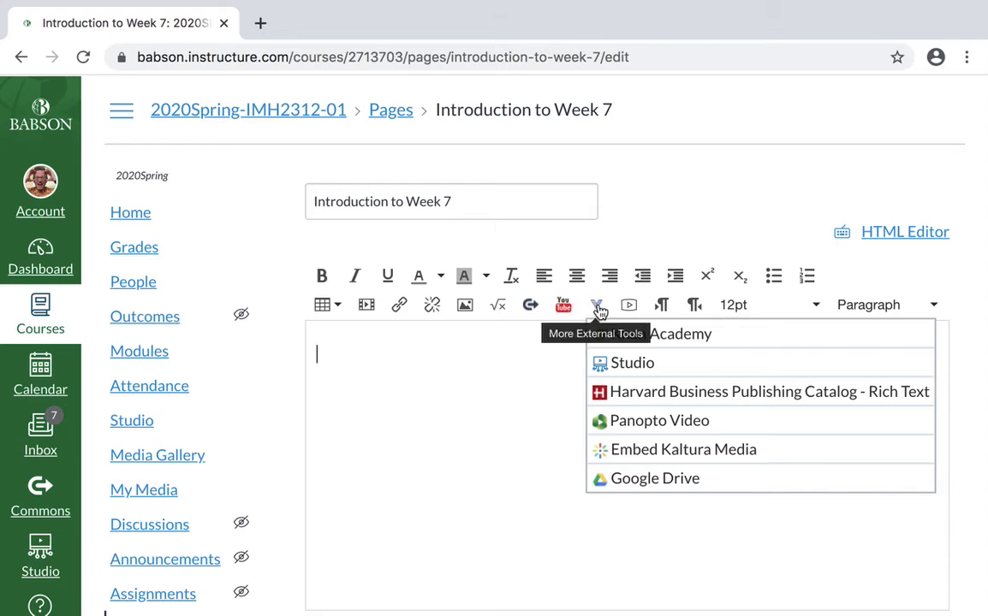
pyautogui.click(655, 370)
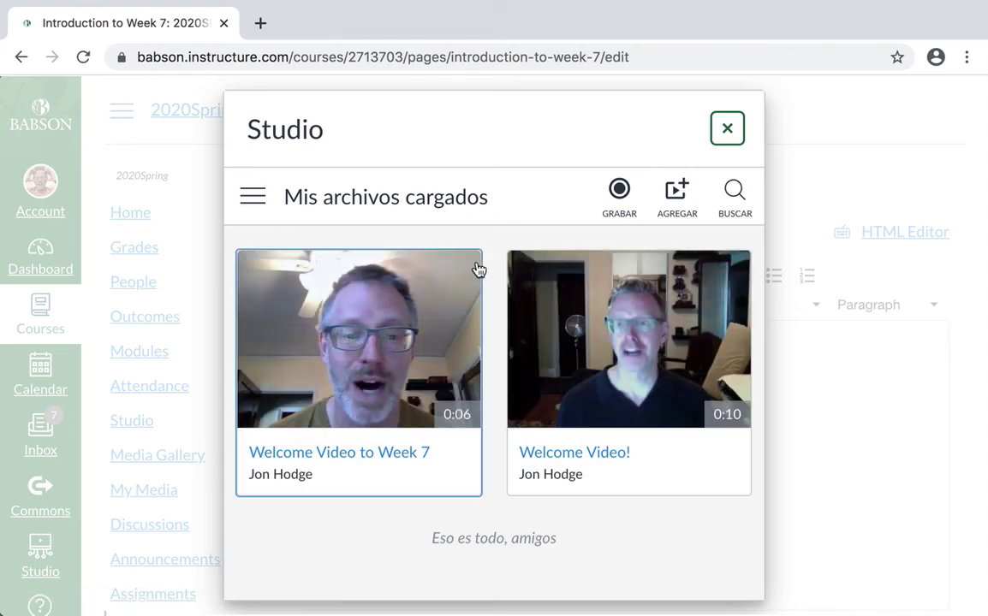
pyautogui.click(620, 192)
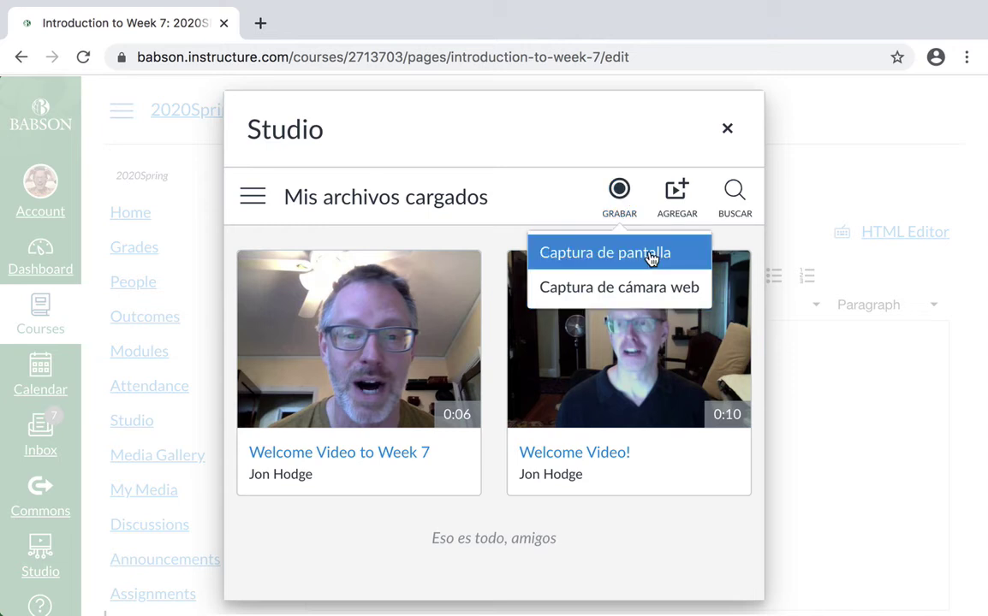
pyautogui.click(646, 301)
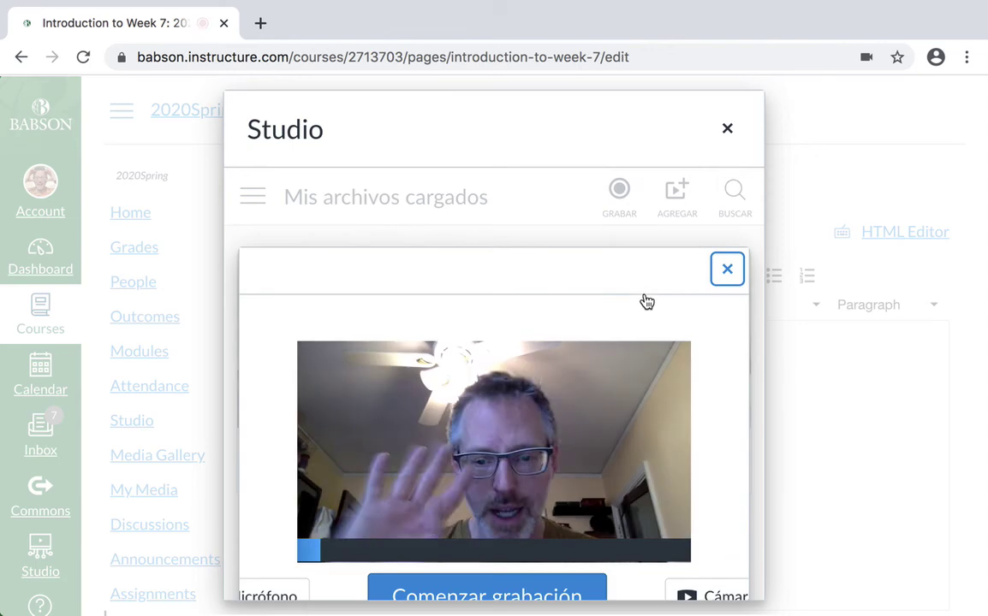
pyautogui.scroll(-3, 647, 301)
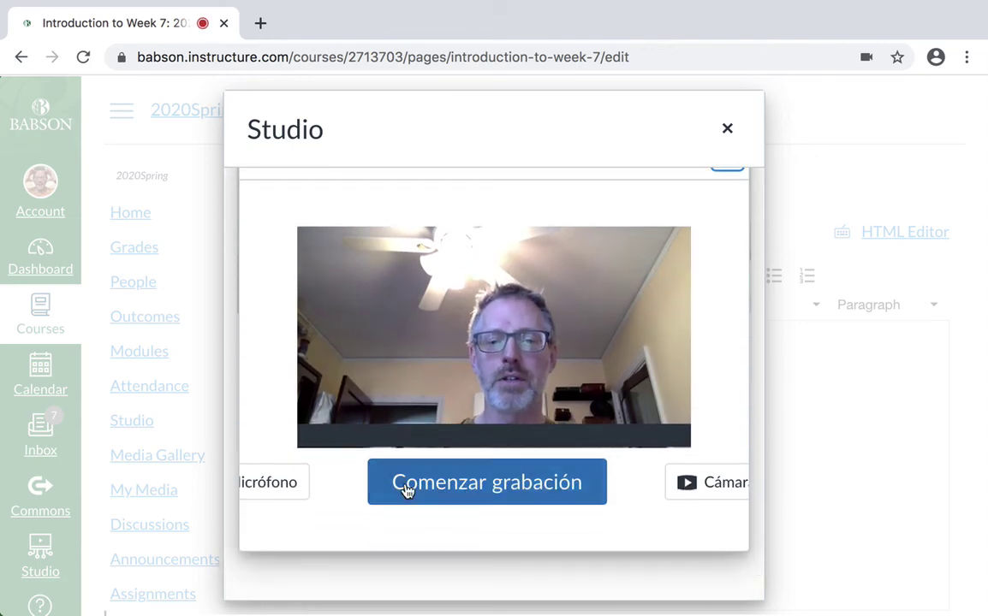
pyautogui.click(471, 492)
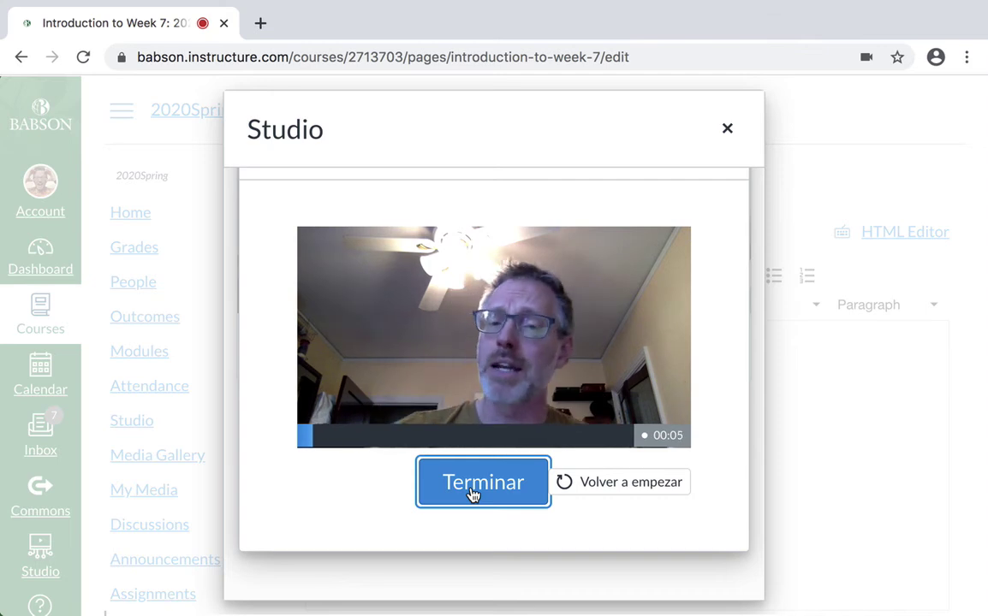
pyautogui.click(472, 494)
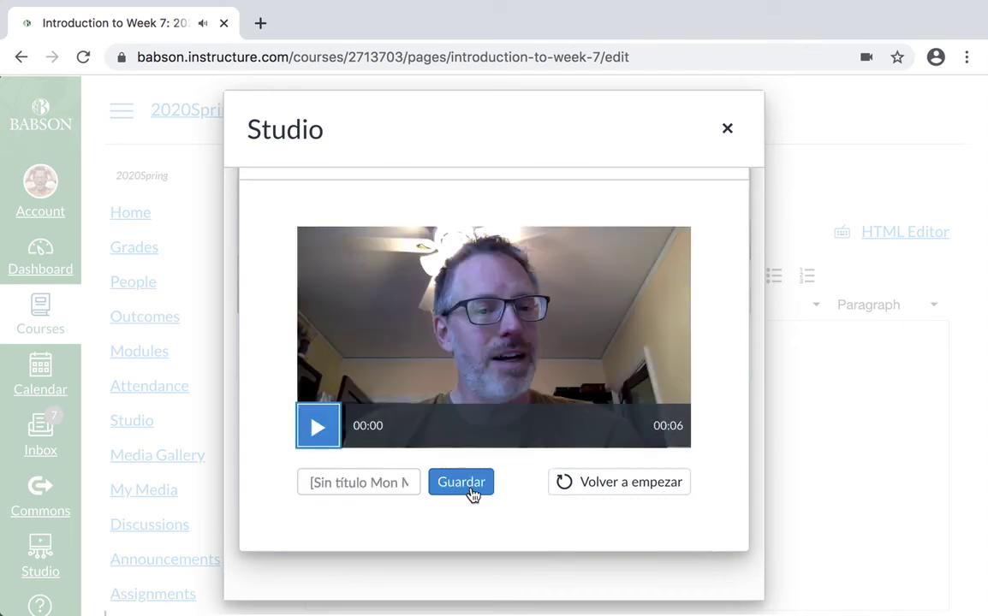
# Preview the webcam recording and save it with the title "Video Intro to Civ and Dis".
pyautogui.click(308, 428)
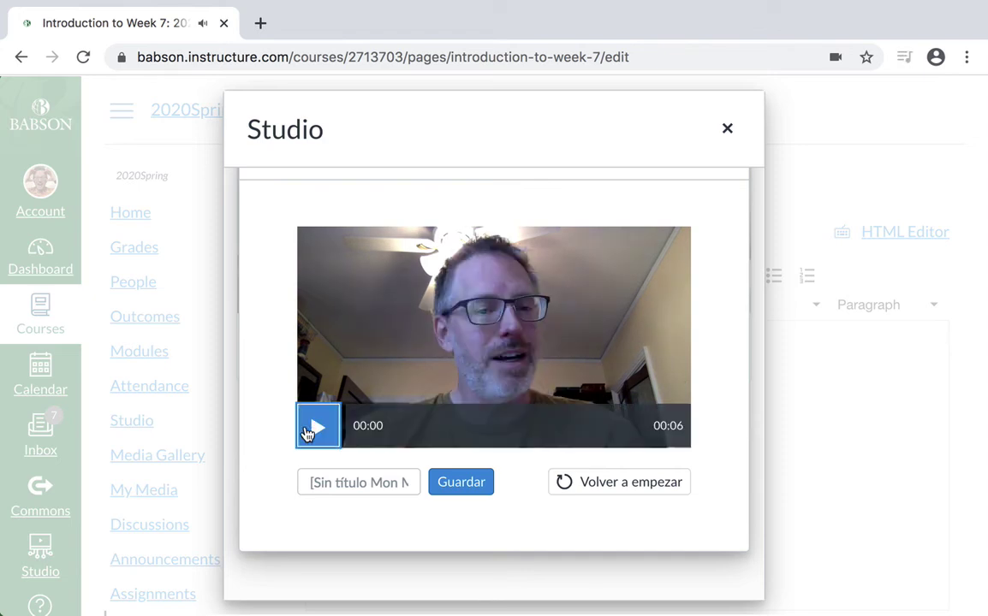
pyautogui.click(346, 483)
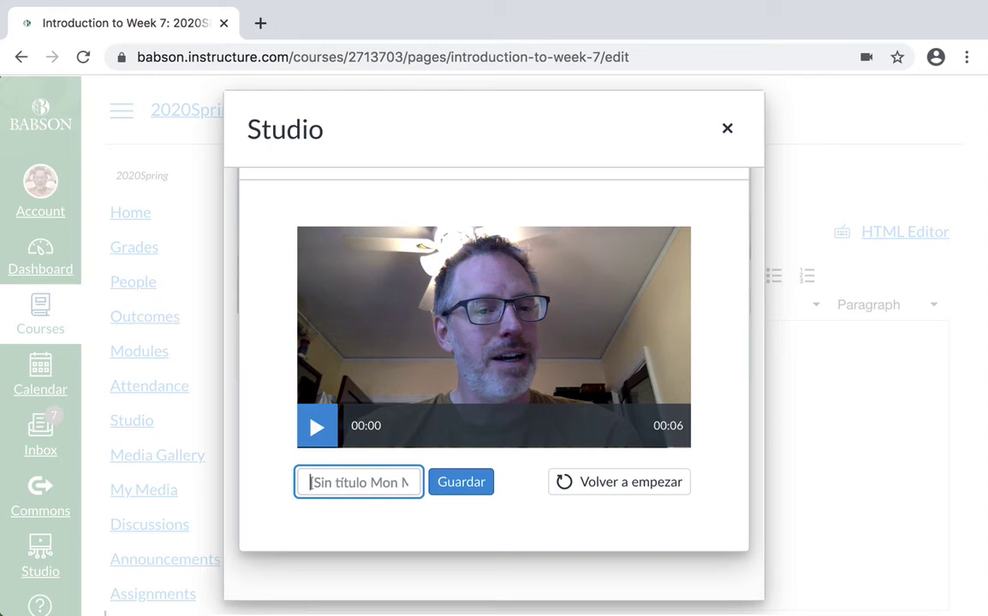
pyautogui.write('Video Int')
pyautogui.write('ro to Ci')
pyautogui.write('v and Di')
pyautogui.write('s')
pyautogui.click(452, 484)
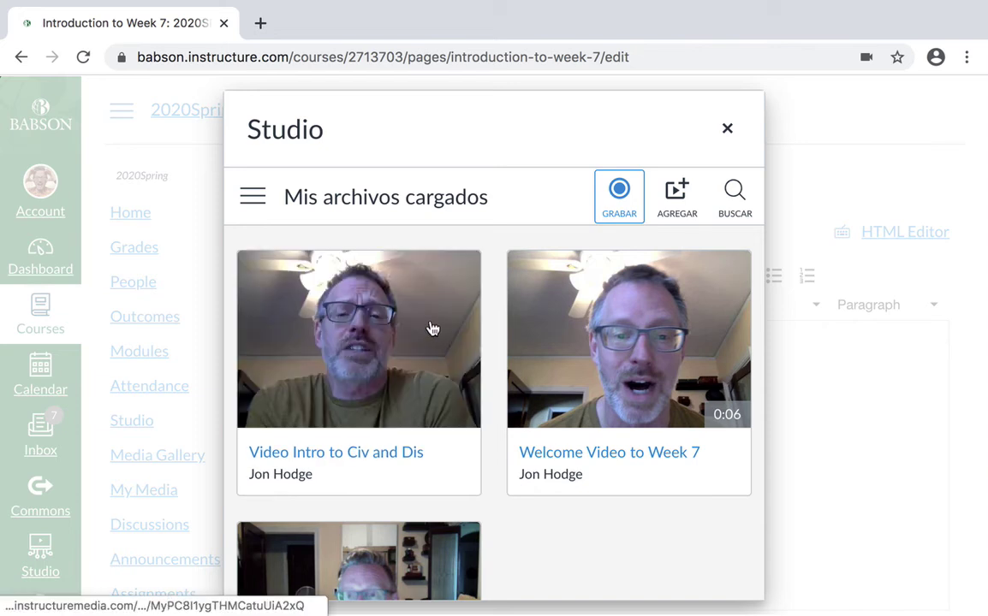
# Embed the Video Intro to Civ and Dis recording in the page with comments allowed and display options off.
pyautogui.moveTo(523, 410)
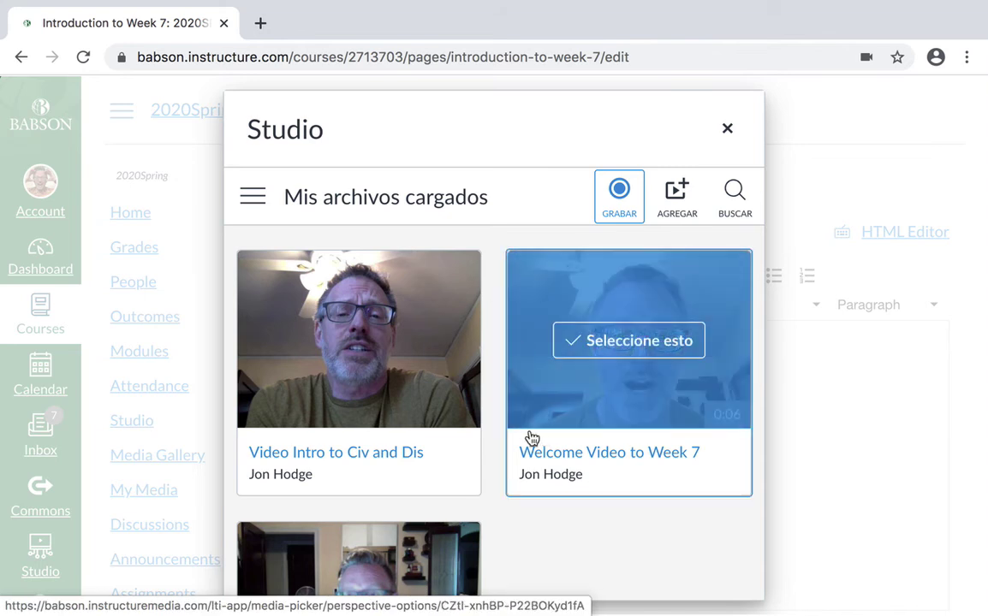
pyautogui.click(417, 401)
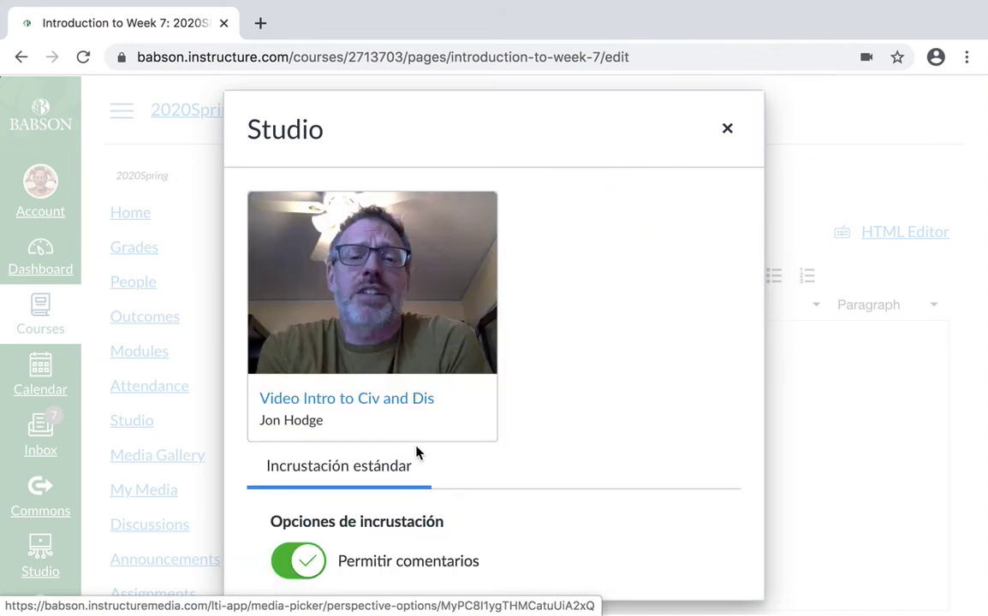
pyautogui.scroll(-3, 631, 515)
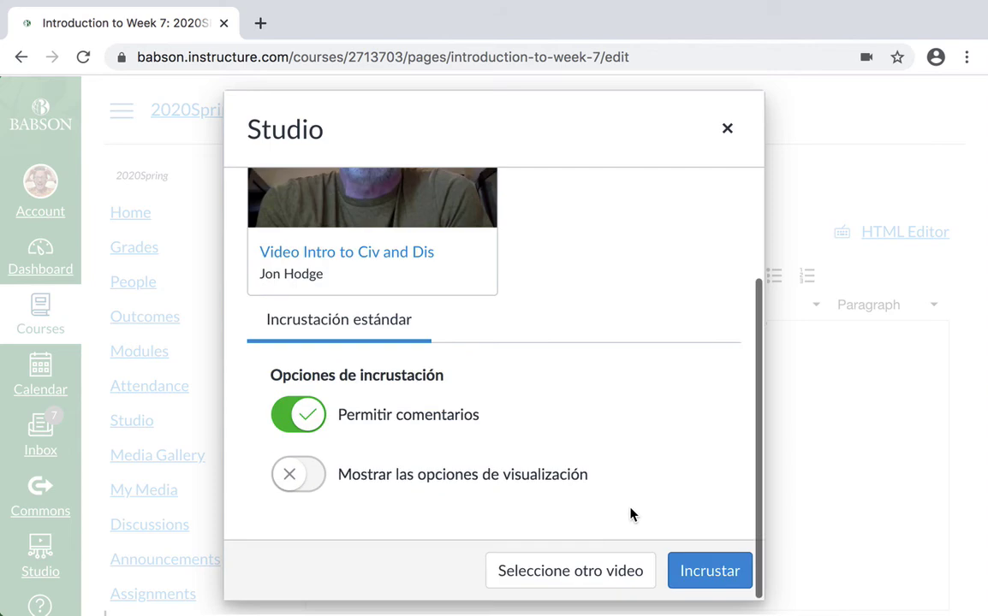
pyautogui.click(715, 571)
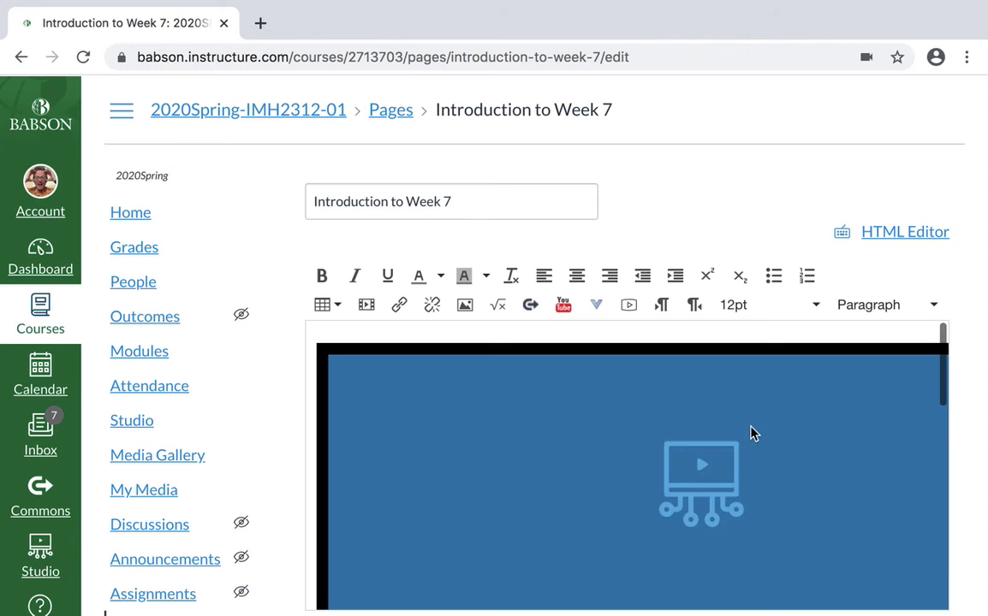
# Add the placeholder text "slkasfjkasdfhjk" below the embedded video, trying its deletion and undoing that.
pyautogui.scroll(-5, 751, 434)
pyautogui.scroll(-3, 750, 434)
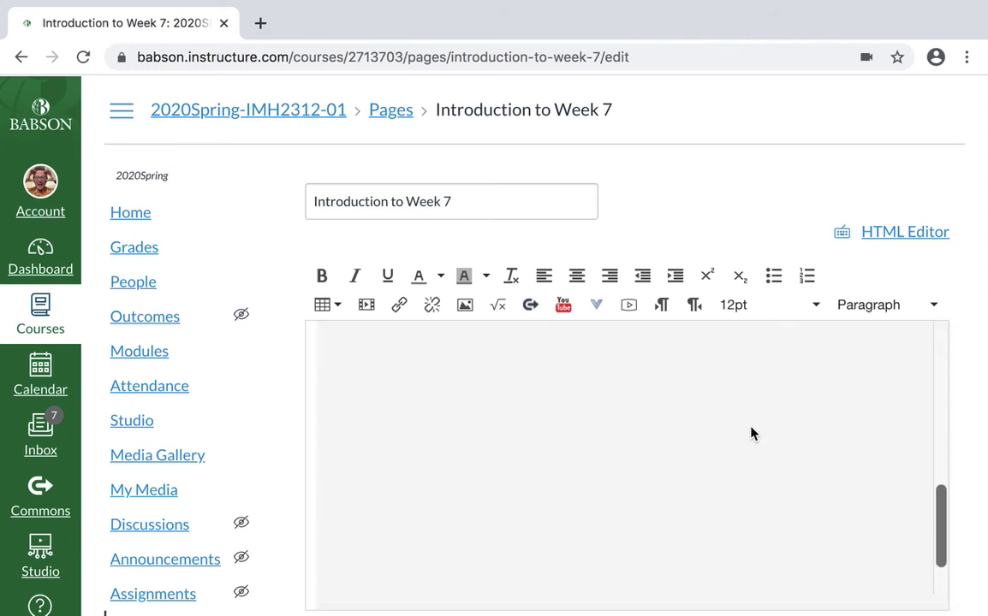
pyautogui.click(487, 593)
pyautogui.write('slkasfjkasdfhjk')
pyautogui.hotkey('shift', 'Home')
pyautogui.press('BackSpace')
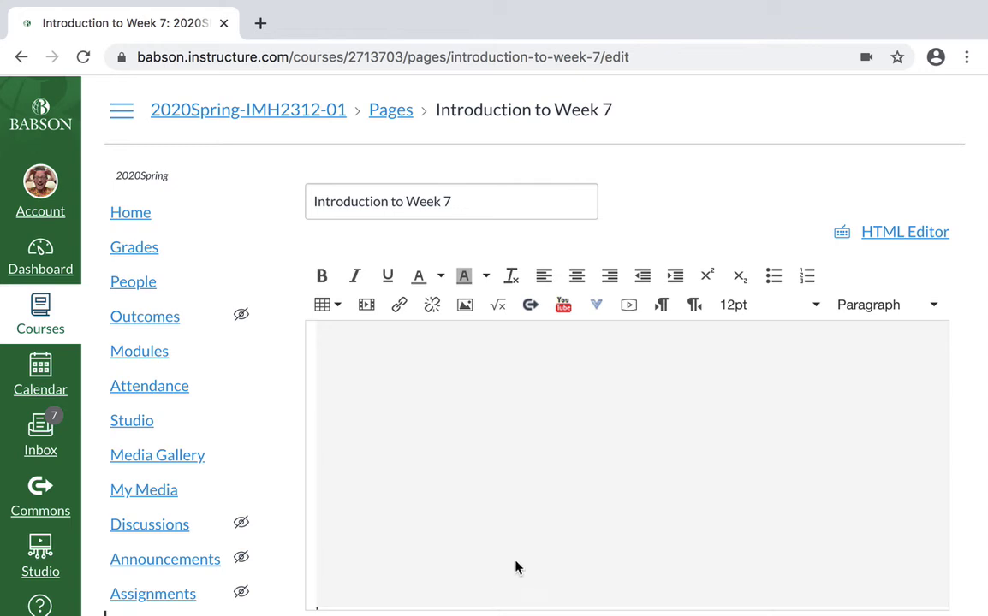
pyautogui.press('super+z')
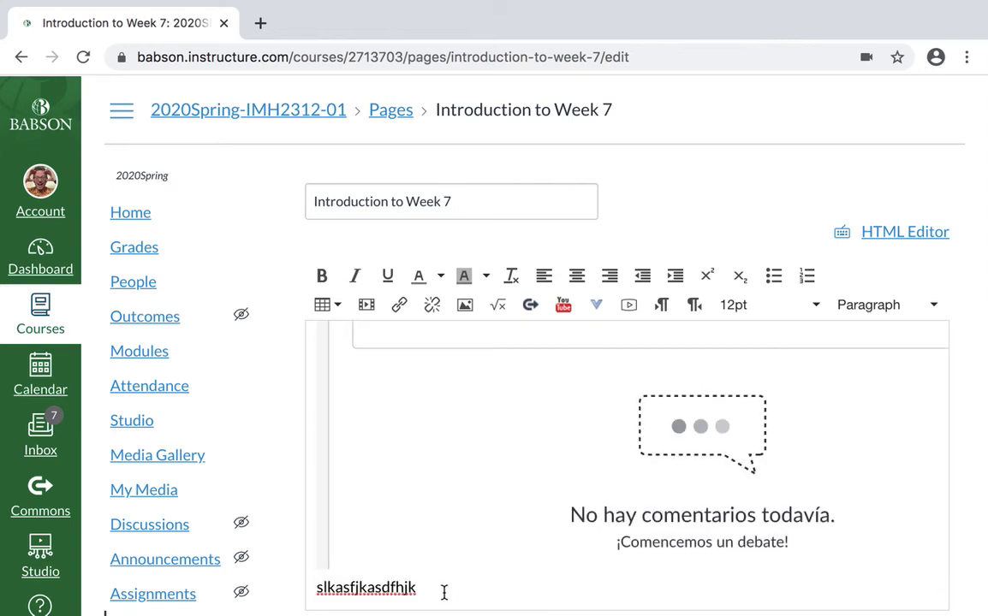
# Save the Introduction to Week 7 page without publishing it and look over the saved page.
pyautogui.scroll(-5, 977, 345)
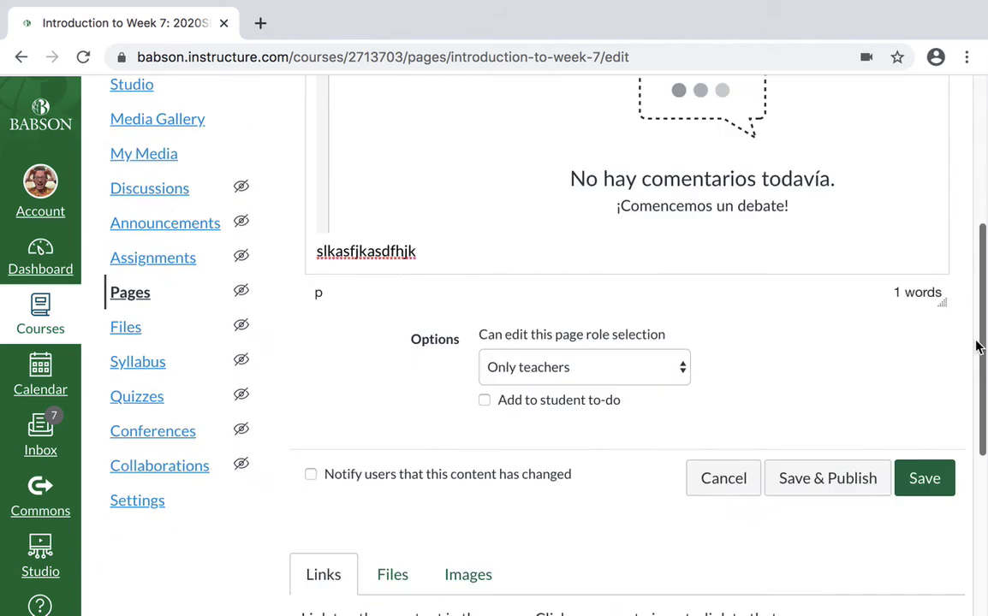
pyautogui.click(931, 384)
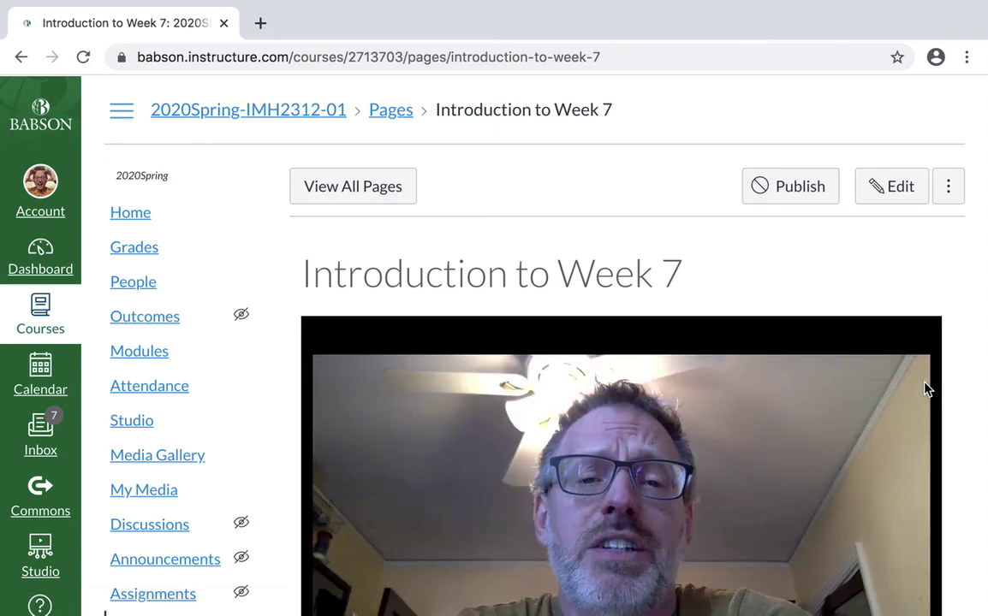
pyautogui.scroll(-20, 582, 248)
pyautogui.scroll(20, 520, 254)
# Return to the course home page, switch to Student View and check which modules a student can see.
pyautogui.click(133, 214)
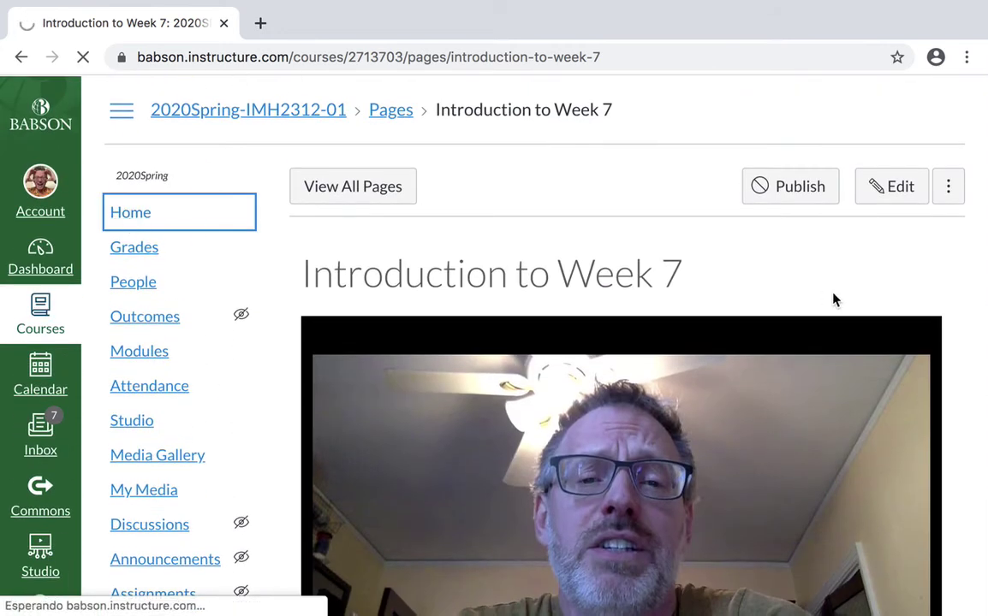
pyautogui.scroll(-20, 835, 299)
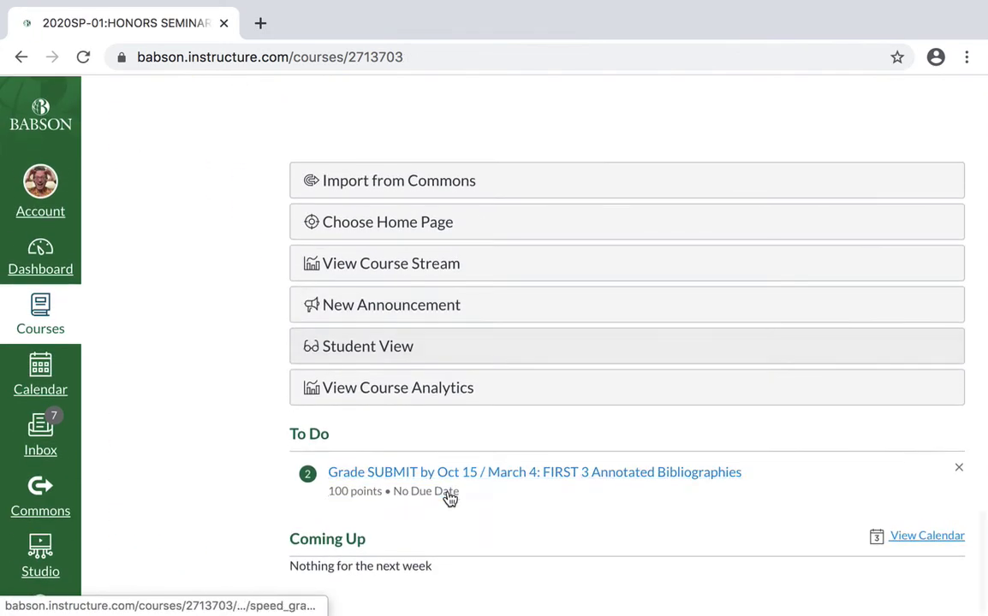
pyautogui.click(369, 358)
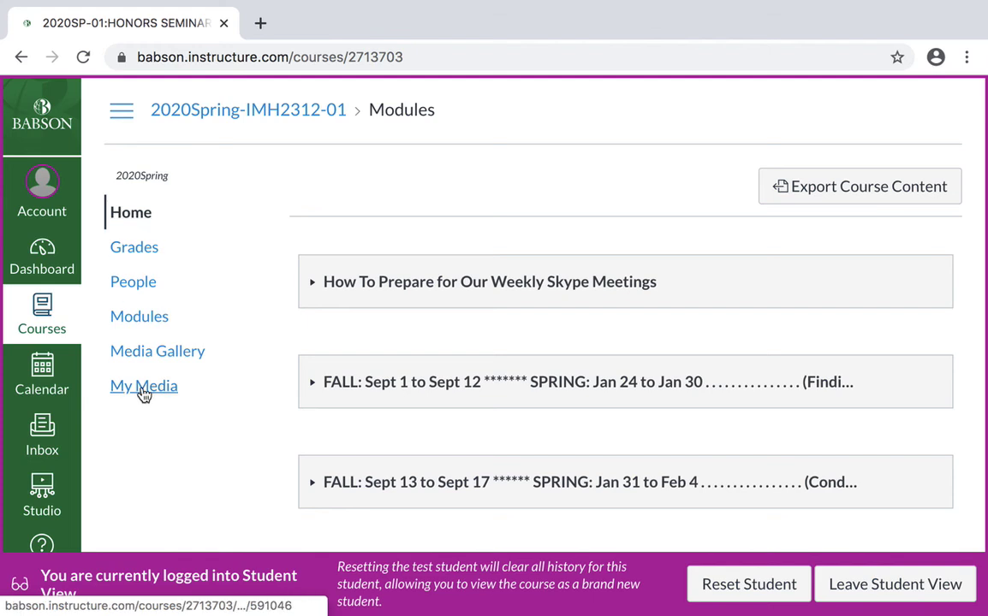
pyautogui.scroll(-15, 590, 317)
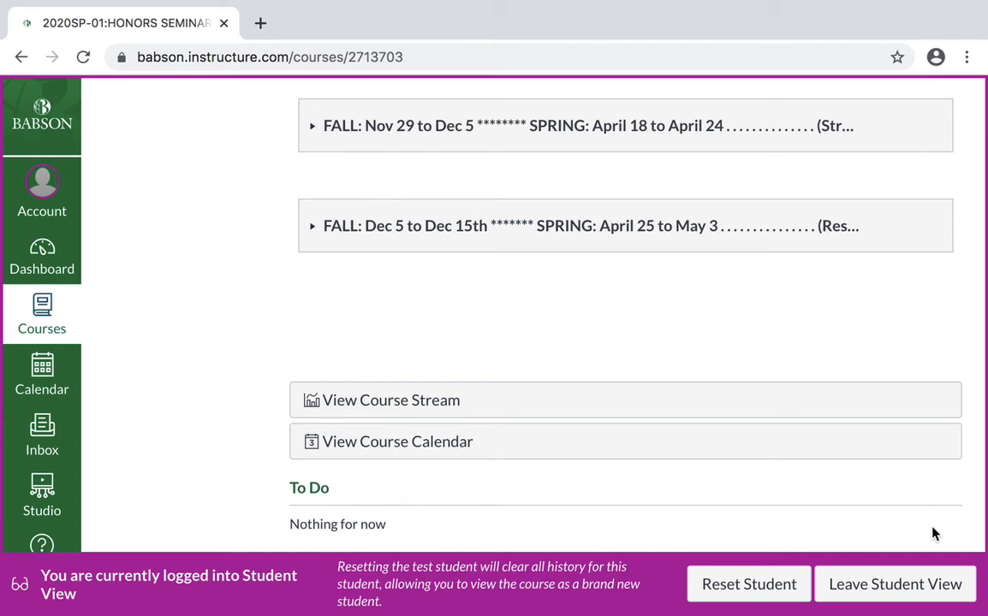
# Leave Student View, publish the Civilization and Its Discontents (Week 7) module and expand its contents.
pyautogui.click(861, 586)
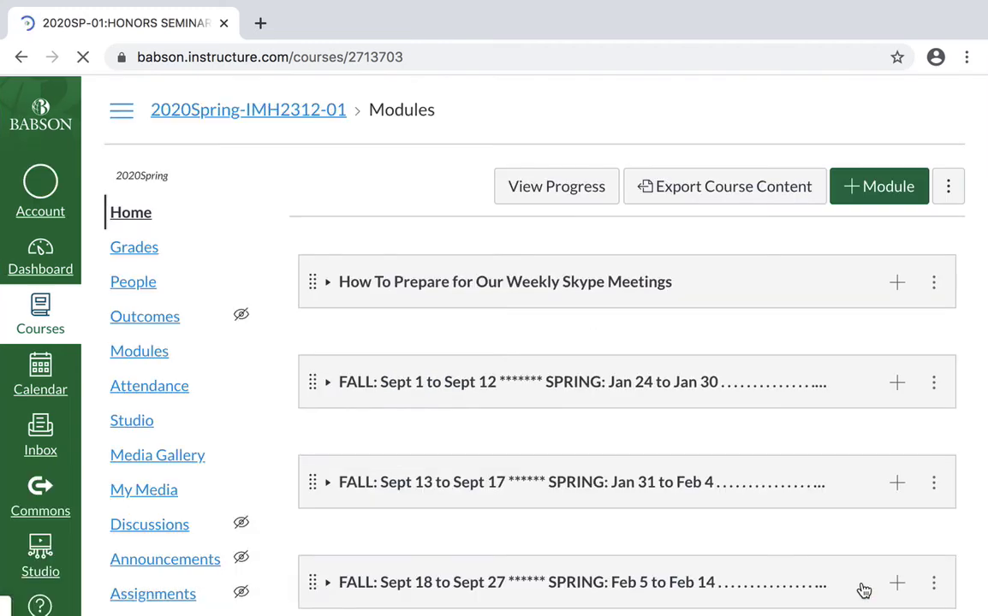
pyautogui.scroll(-15, 545, 424)
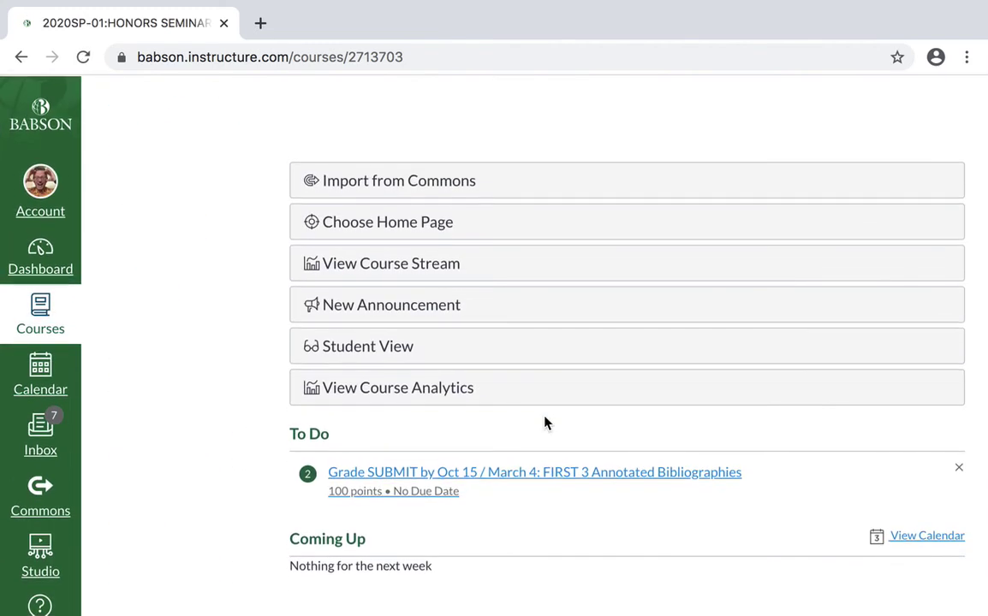
pyautogui.scroll(5, 545, 424)
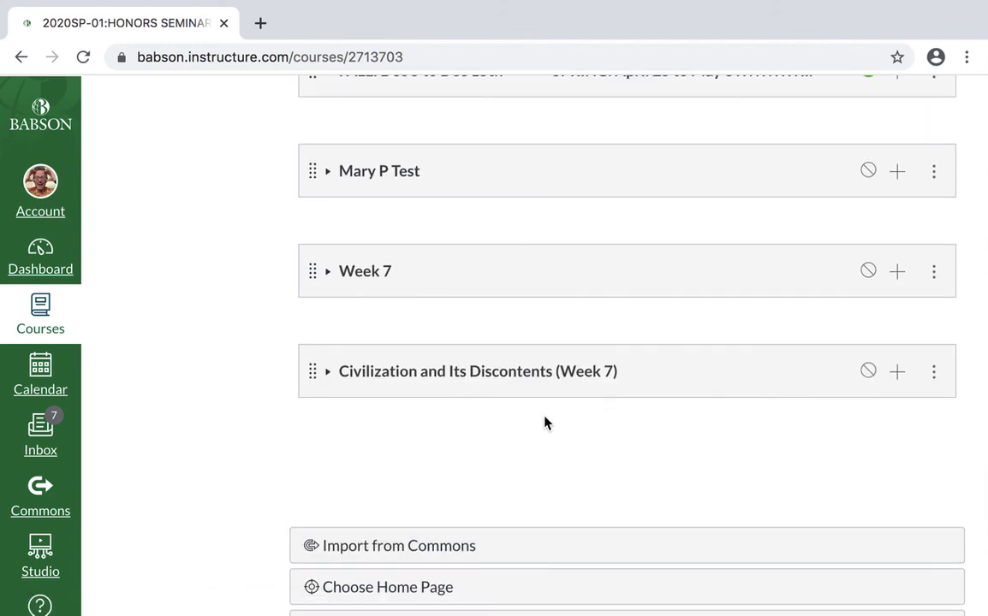
pyautogui.click(867, 375)
pyautogui.click(330, 373)
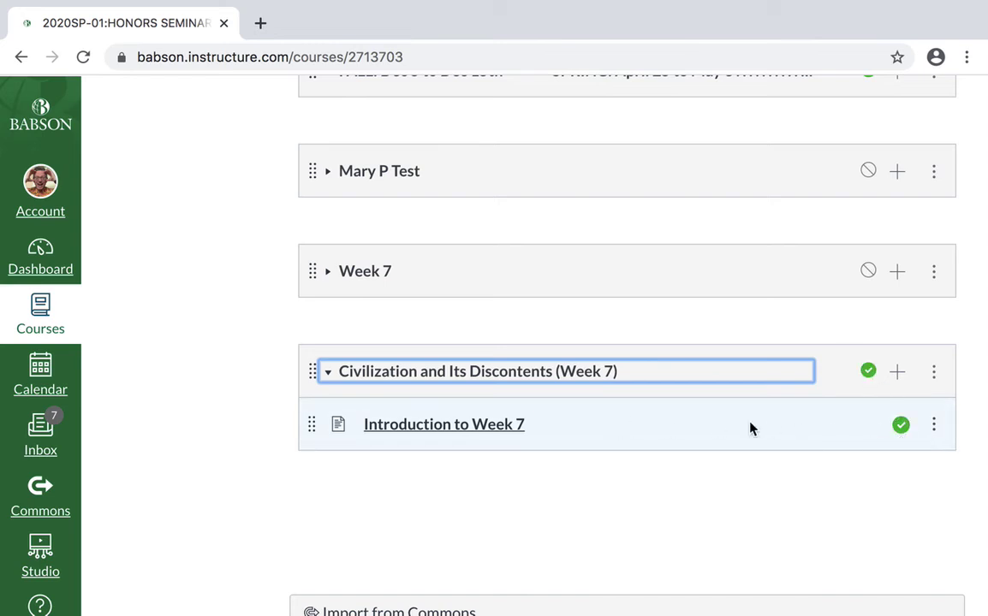
# Unpublish the Introduction to Week 7 page, publish it again and collapse the module.
pyautogui.click(899, 430)
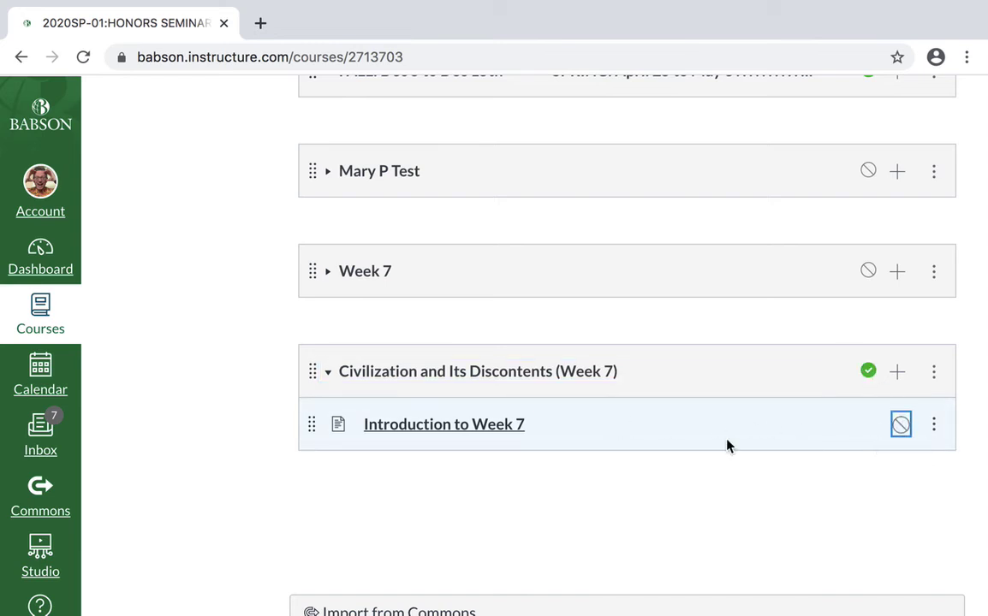
pyautogui.click(899, 428)
pyautogui.click(328, 374)
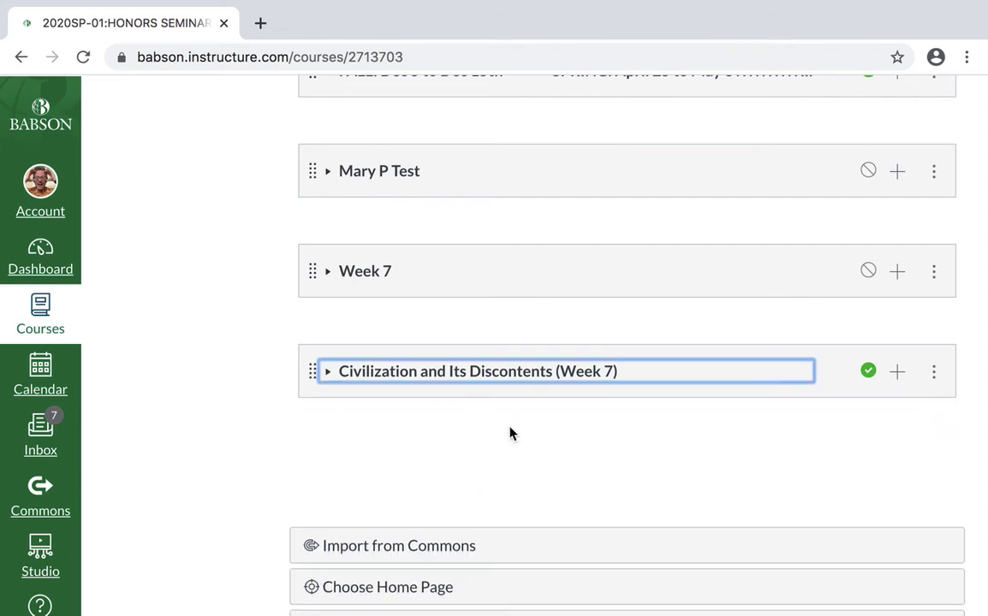
# Switch to Student View and open the Introduction to Week 7 page from the Civilization and Its Discontents (Week 7) module.
pyautogui.scroll(-5, 509, 434)
pyautogui.scroll(5, 510, 434)
pyautogui.scroll(15, 509, 434)
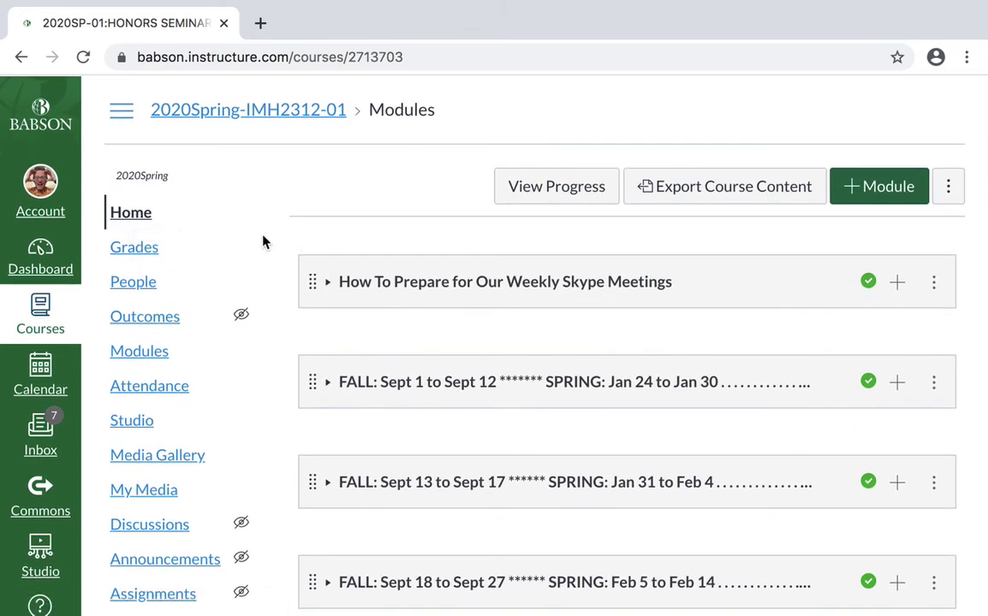
pyautogui.scroll(-20, 263, 241)
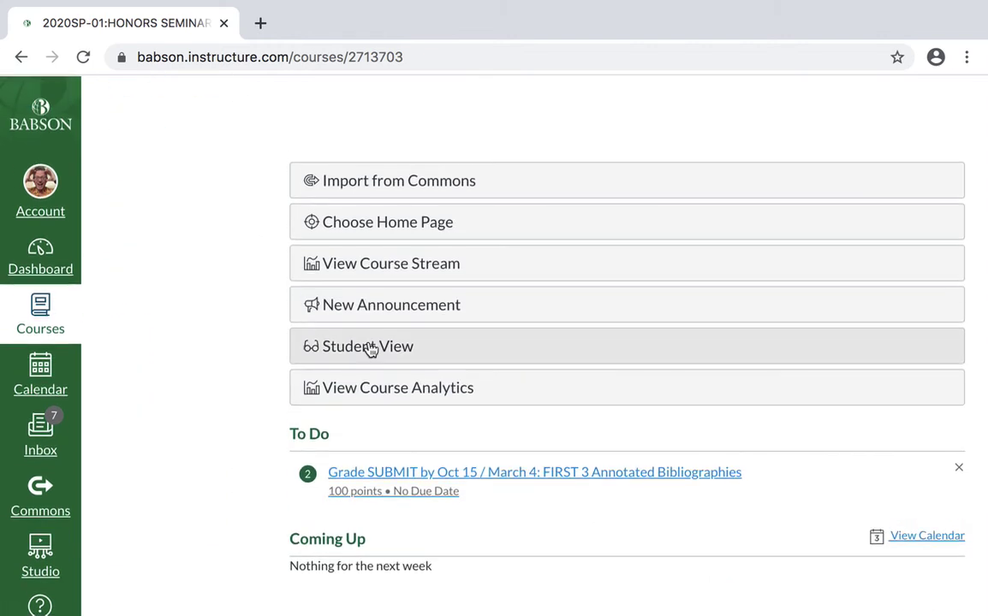
pyautogui.click(507, 350)
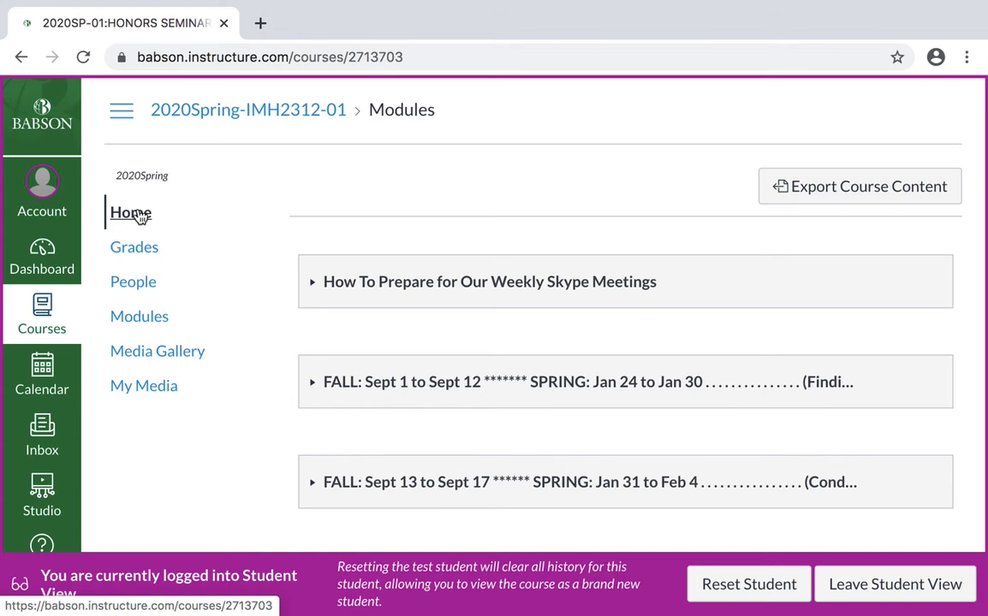
pyautogui.click(137, 216)
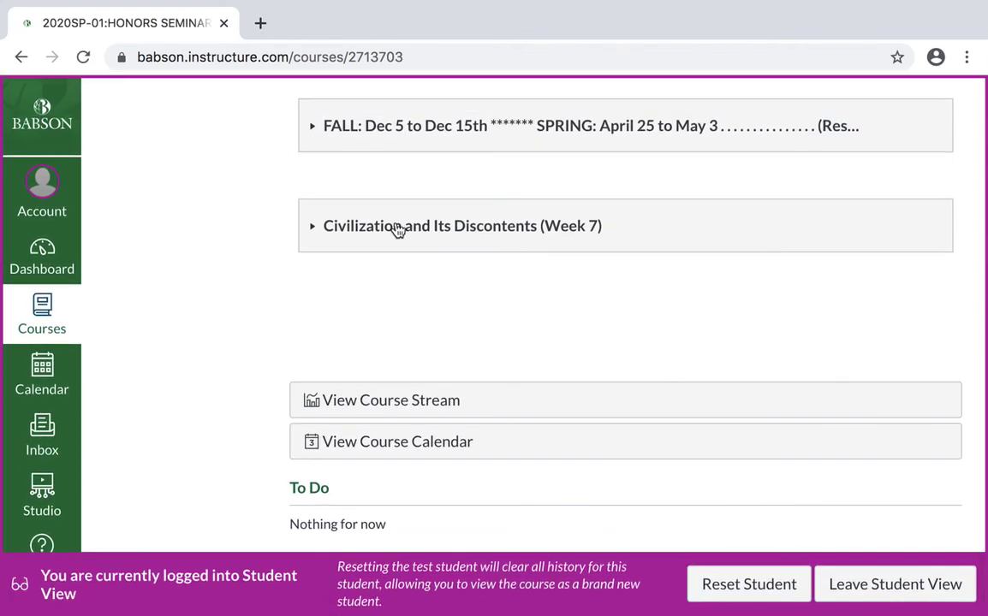
pyautogui.click(397, 227)
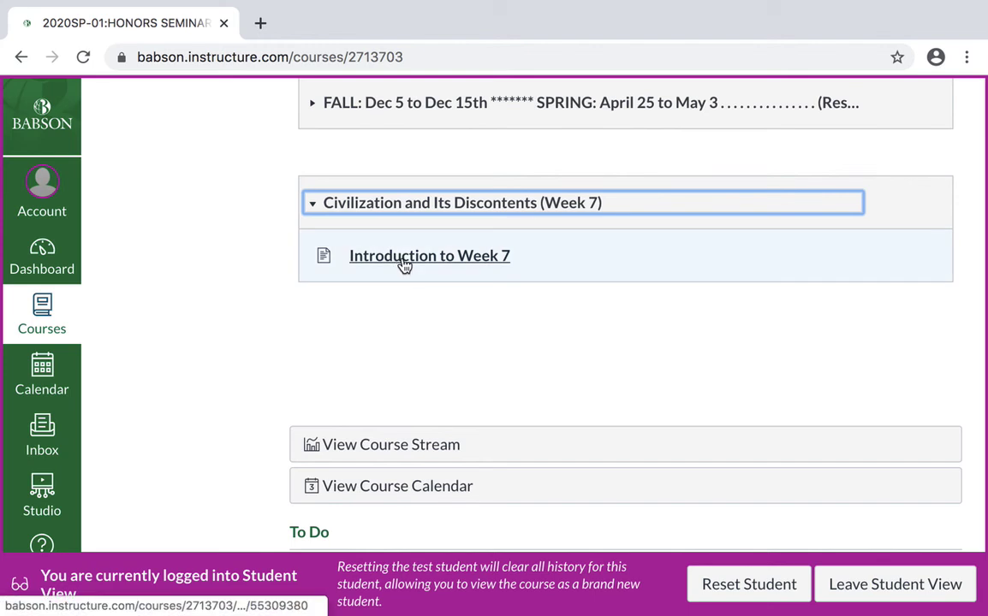
pyautogui.click(402, 263)
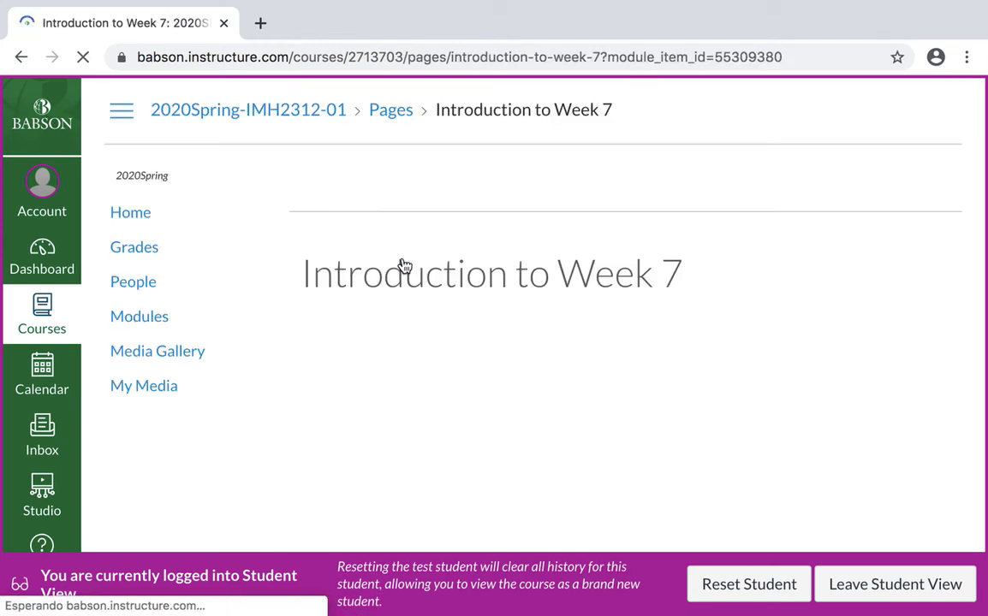
# Play the embedded introduction video briefly as a student and pause it.
pyautogui.scroll(-4, 404, 266)
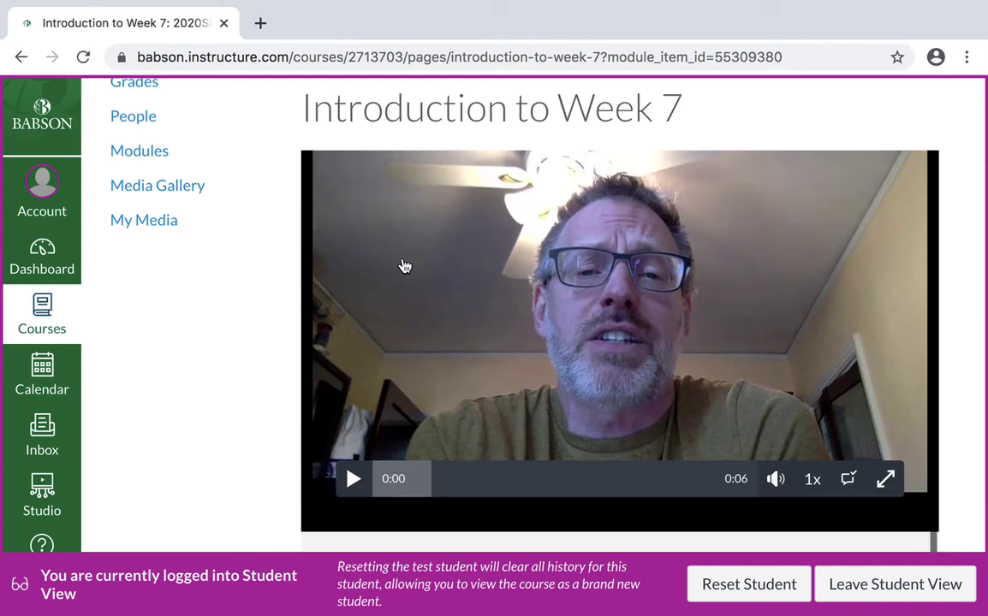
pyautogui.click(353, 478)
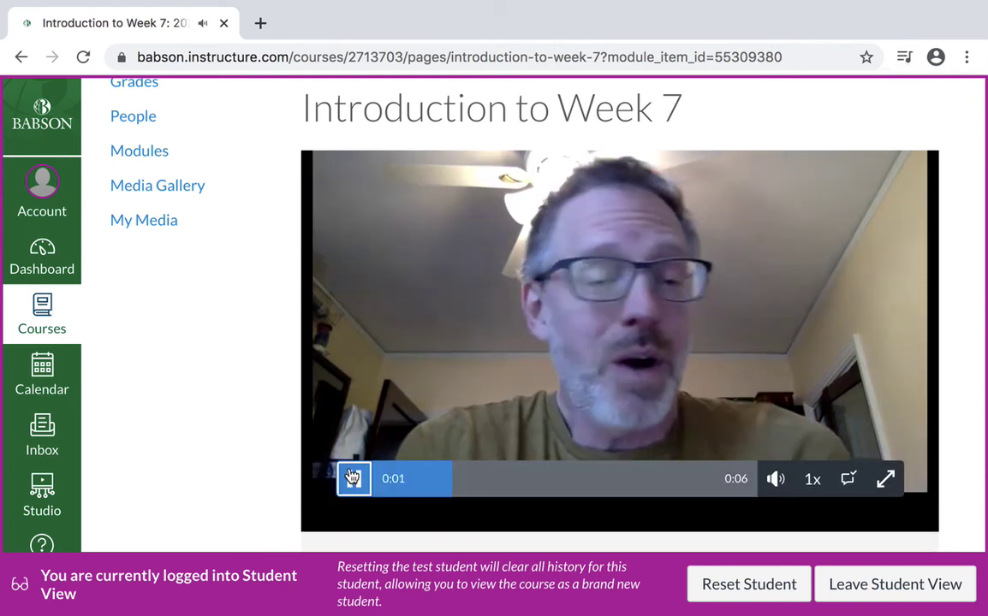
pyautogui.click(351, 476)
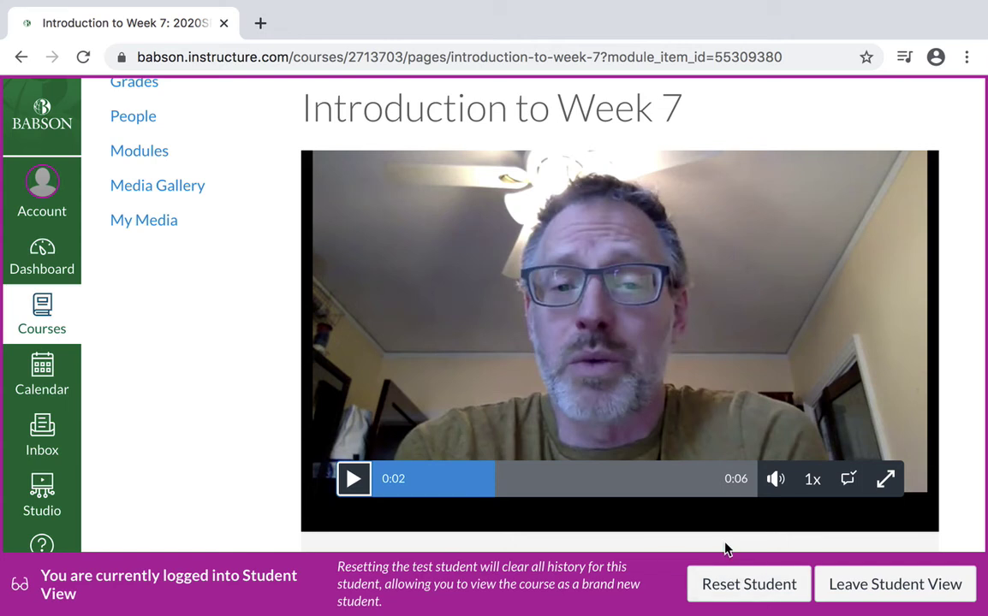
# Leave Student View, return to the course home page and expand the Civilization and Its Discontents (Week 7) module.
pyautogui.click(866, 585)
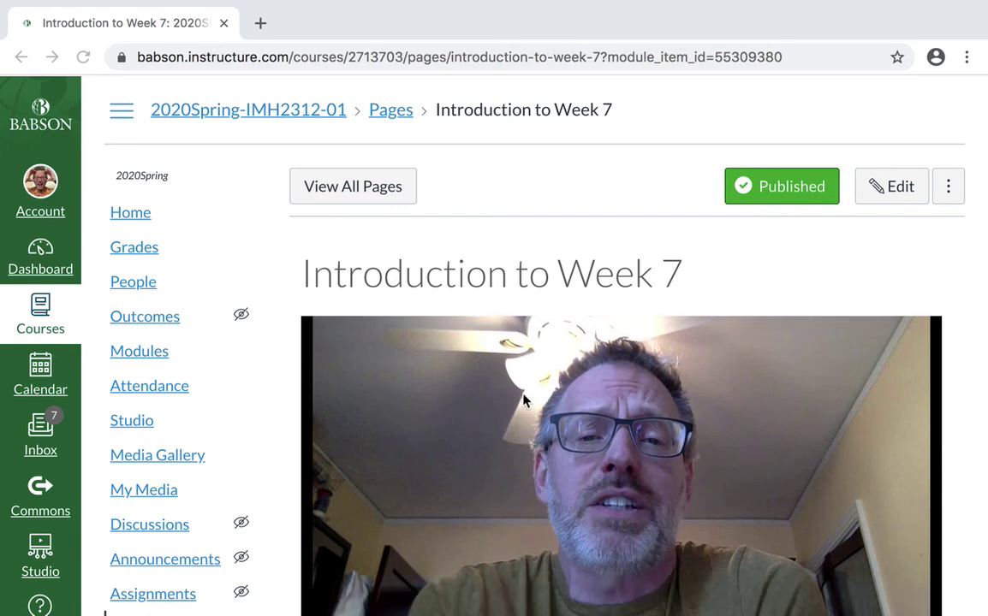
pyautogui.click(145, 218)
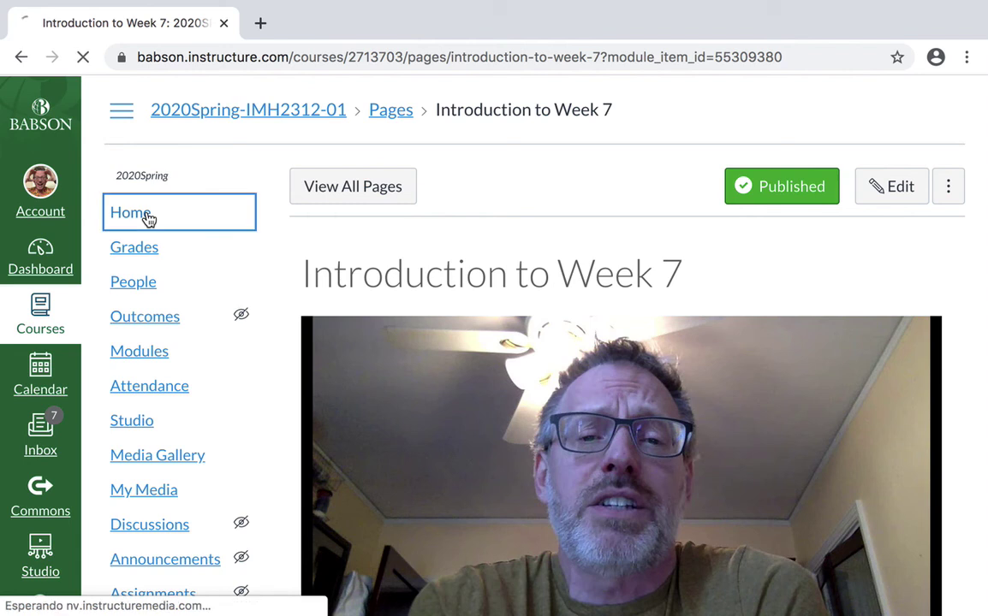
pyautogui.scroll(-15, 623, 415)
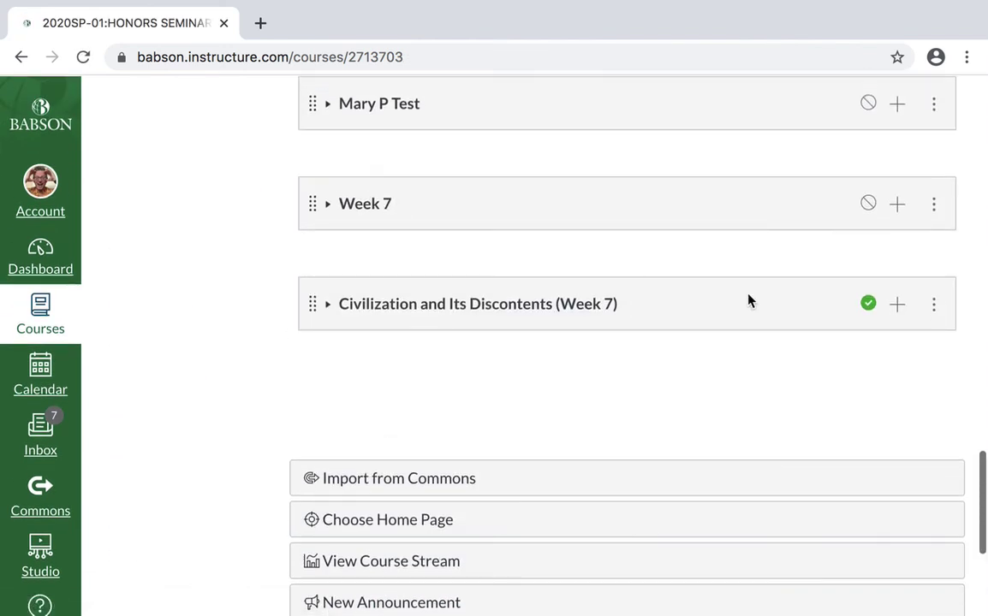
pyautogui.click(329, 310)
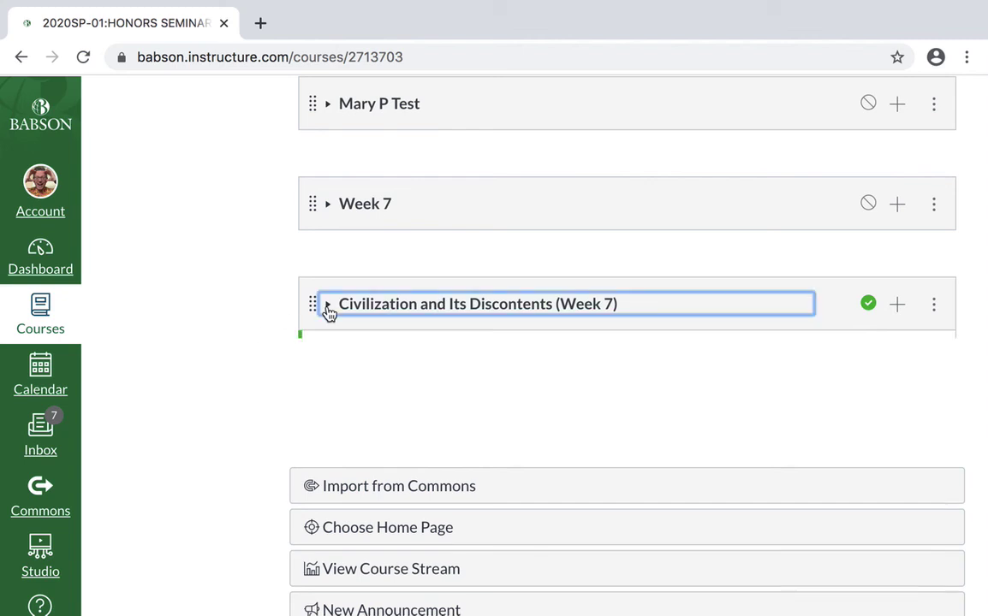
pyautogui.click(895, 309)
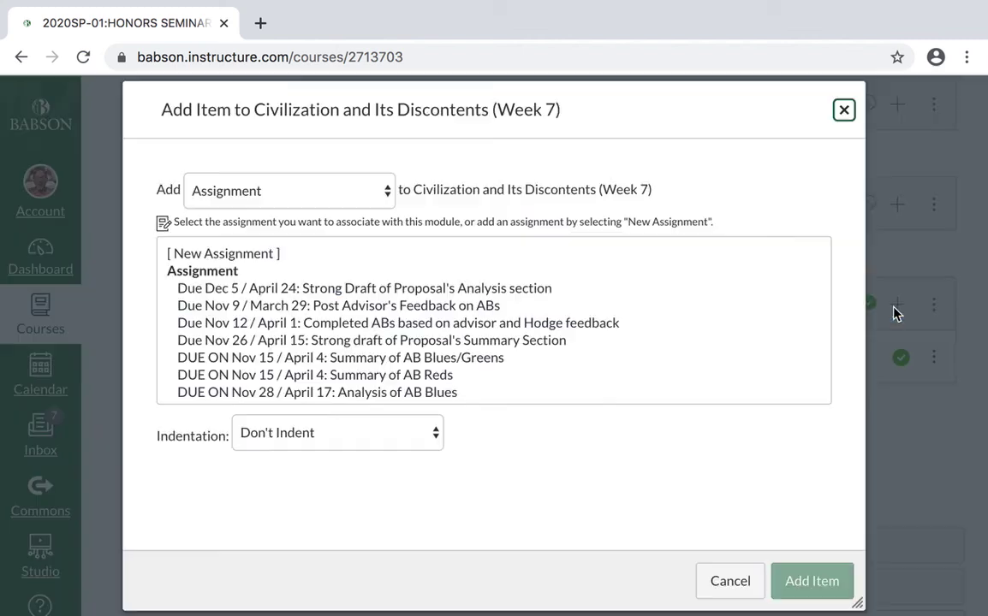
pyautogui.click(253, 192)
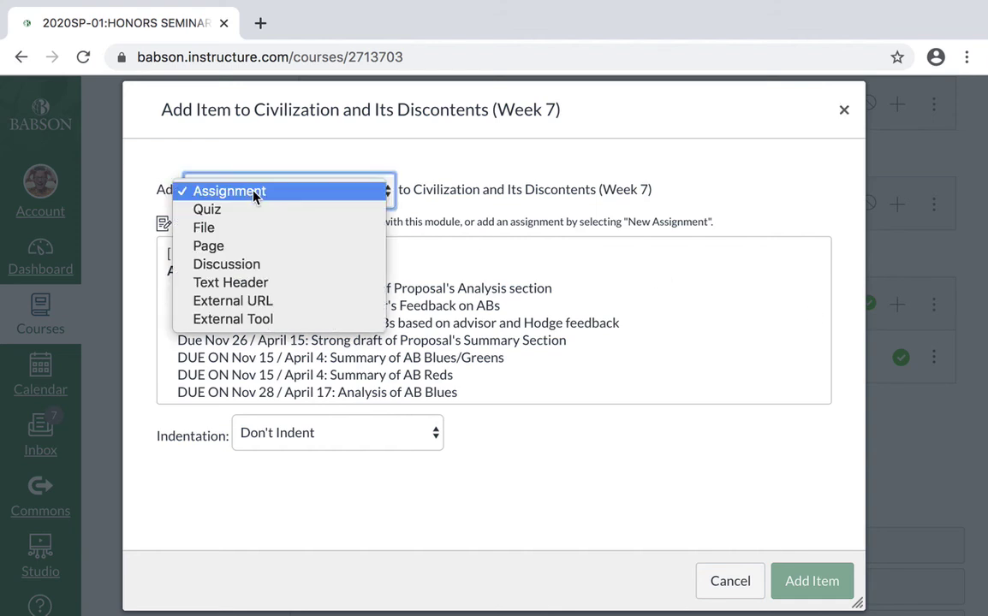
pyautogui.click(274, 304)
pyautogui.click(264, 251)
pyautogui.write('https://www.youtube.com/watch?v=mQaqXK7z9LM')
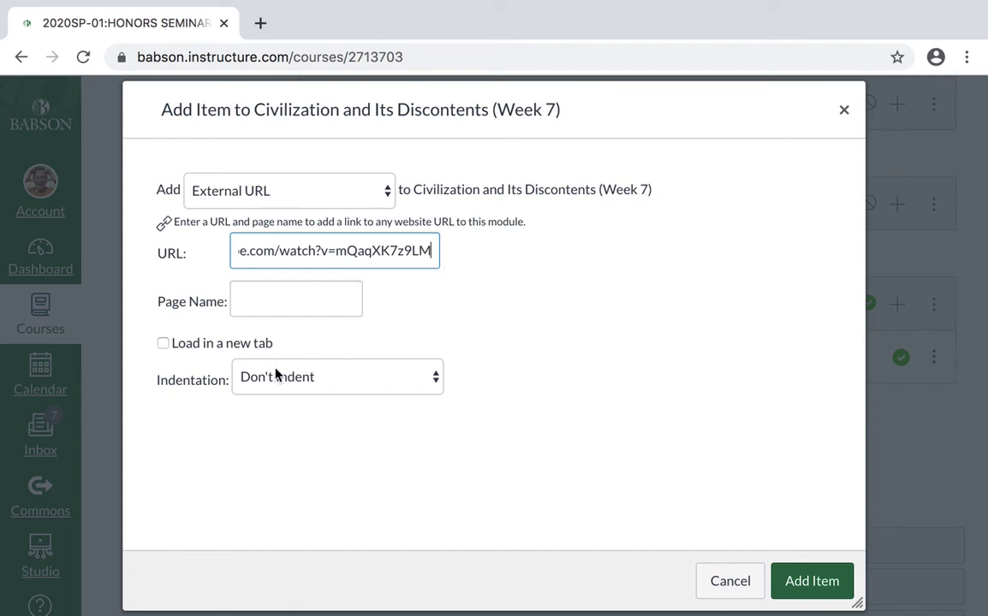
# Set the external link's page name to "Video About Freud's Life".
pyautogui.click(251, 302)
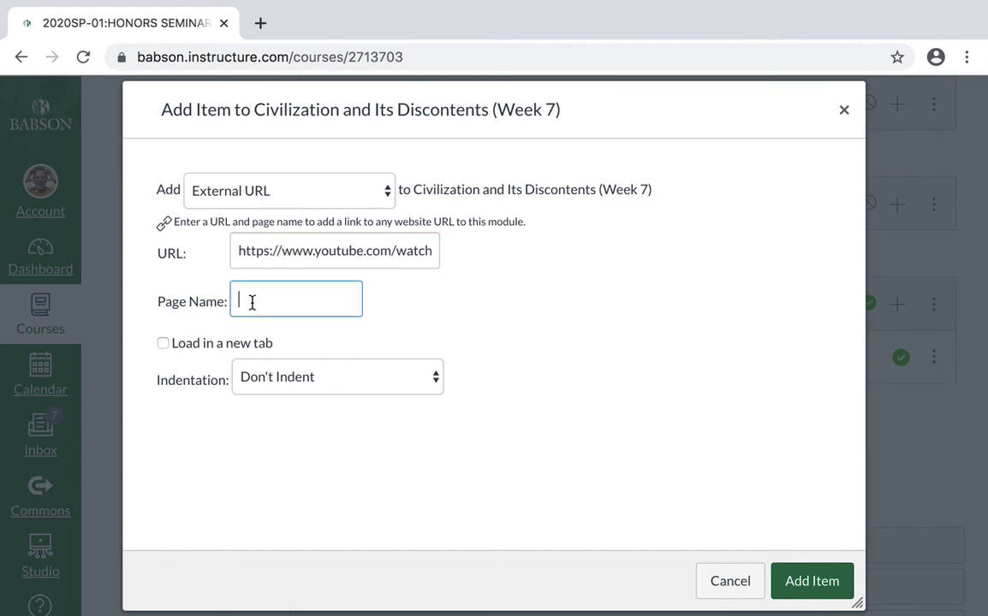
pyautogui.write("Video ABout Freud's Life")
pyautogui.click(259, 298)
pyautogui.press('BackSpace')
pyautogui.write('b')
# Indent the external link by 1 level, add it to the module and publish it.
pyautogui.click(291, 385)
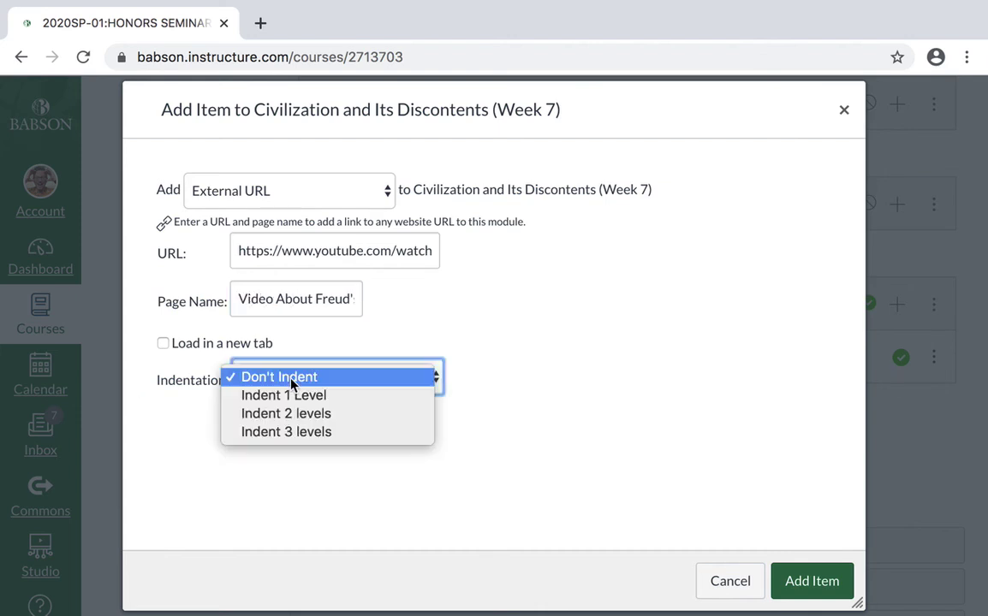
pyautogui.click(298, 397)
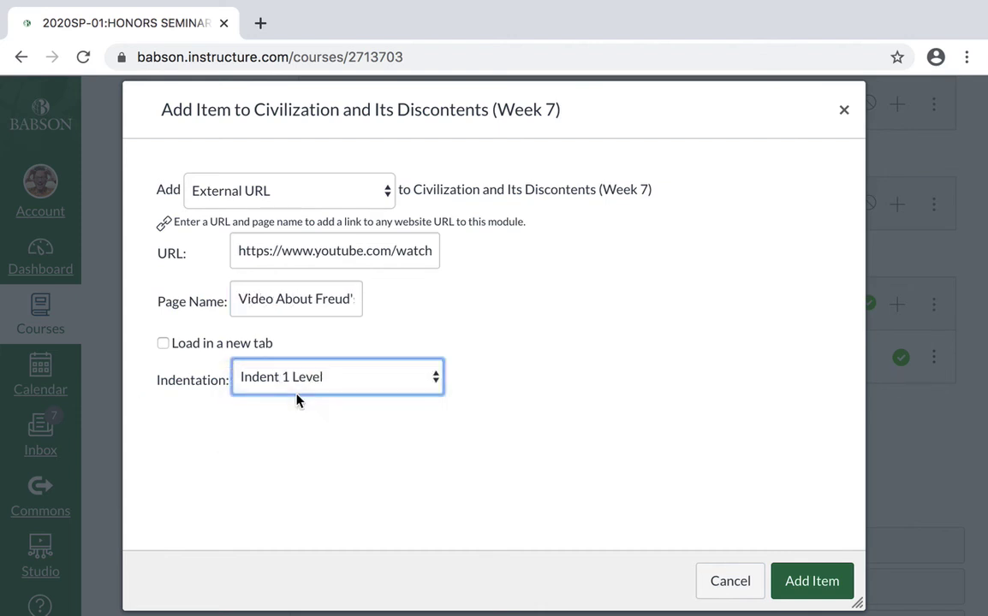
pyautogui.click(808, 582)
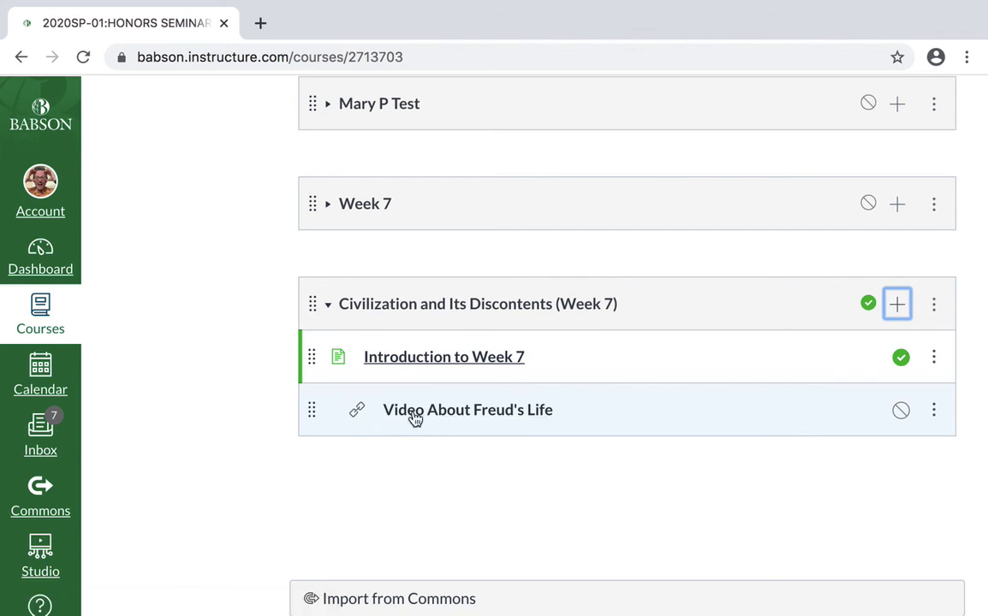
pyautogui.click(900, 411)
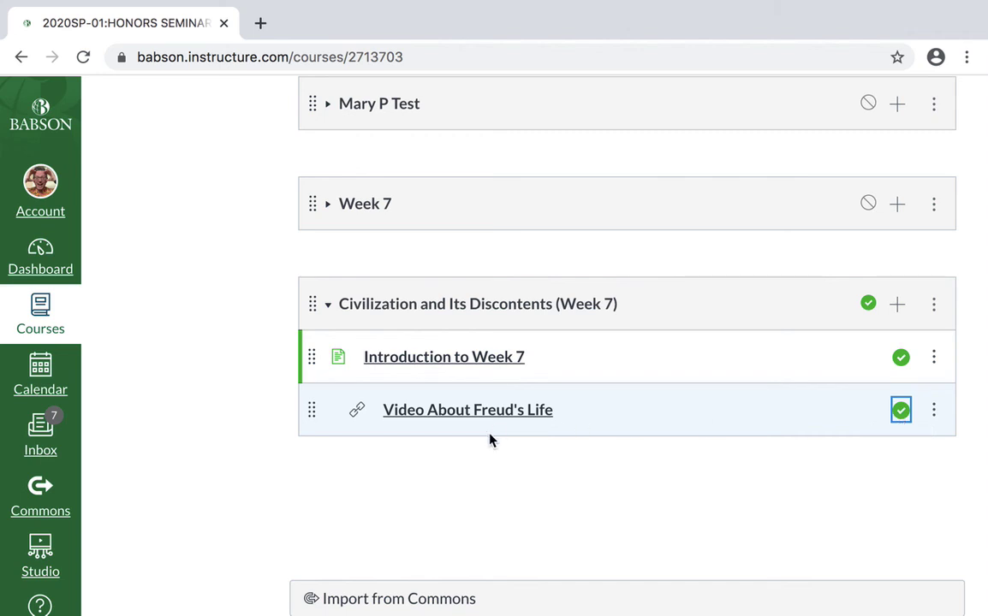
# Switch to Student View, reload the course home page and expand the Civilization and Its Discontents (Week 7) module.
pyautogui.scroll(-2, 490, 439)
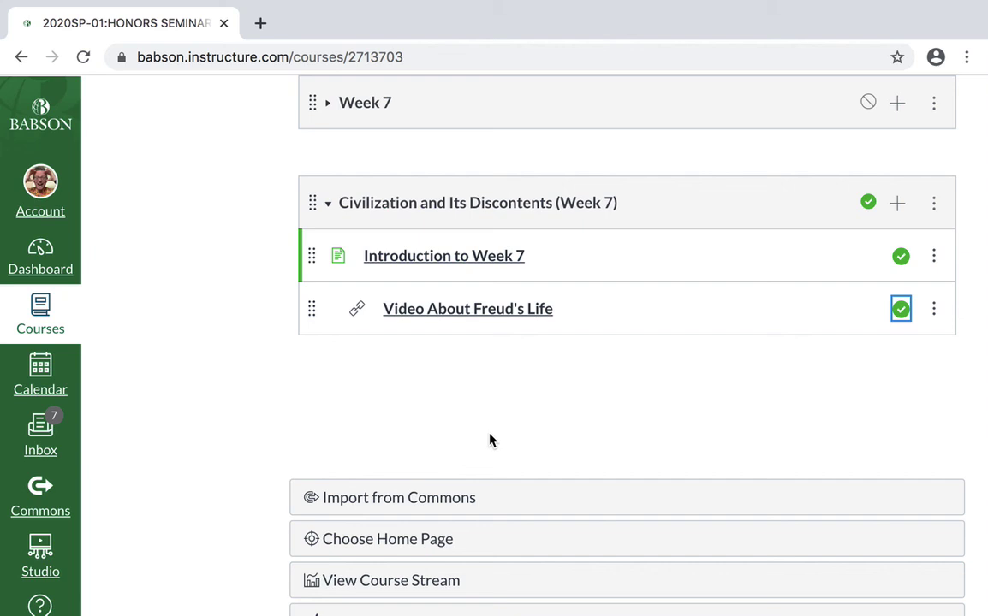
pyautogui.scroll(-5, 489, 441)
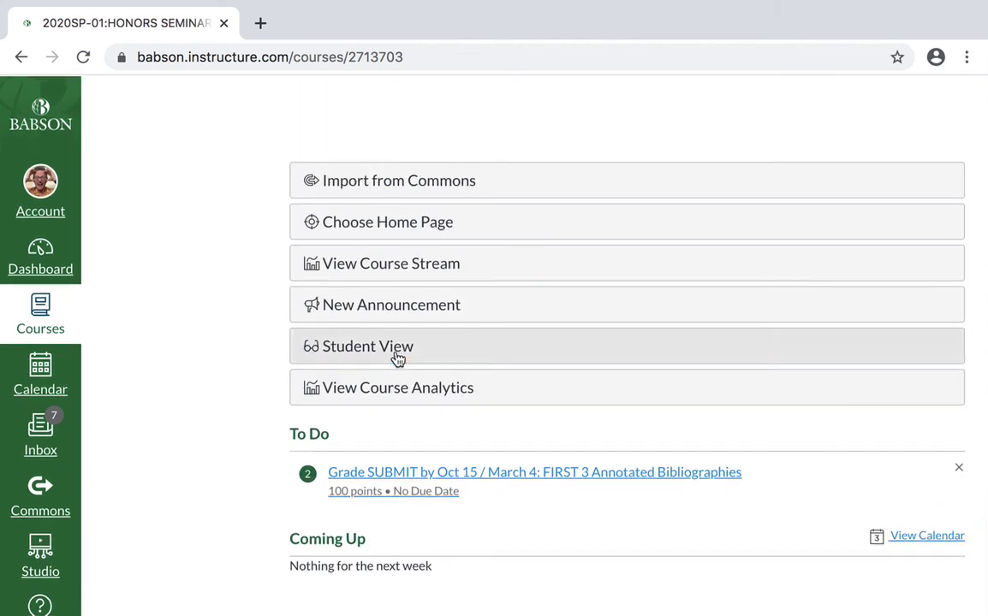
pyautogui.click(399, 357)
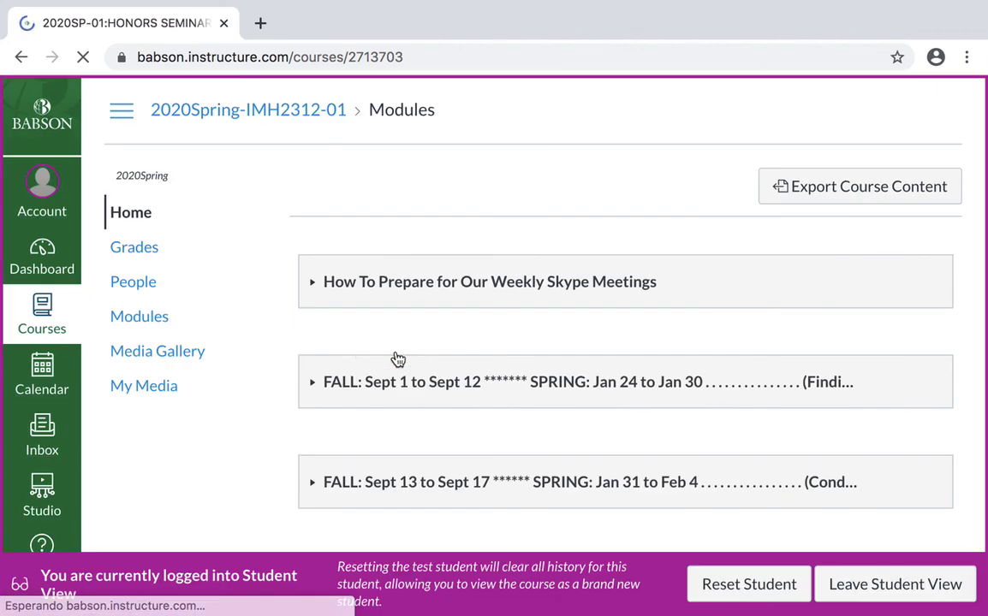
pyautogui.click(128, 214)
pyautogui.scroll(-10, 650, 294)
pyautogui.scroll(-10, 649, 296)
pyautogui.scroll(1, 586, 287)
pyautogui.click(525, 256)
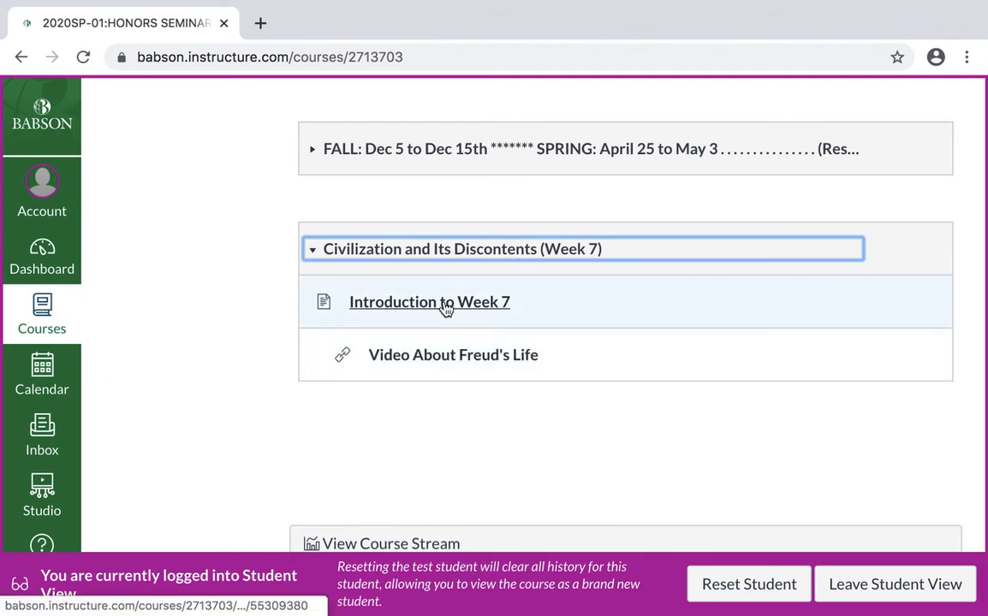
# Open Video About Freud's Life as a student, play the video briefly and pause it.
pyautogui.click(451, 356)
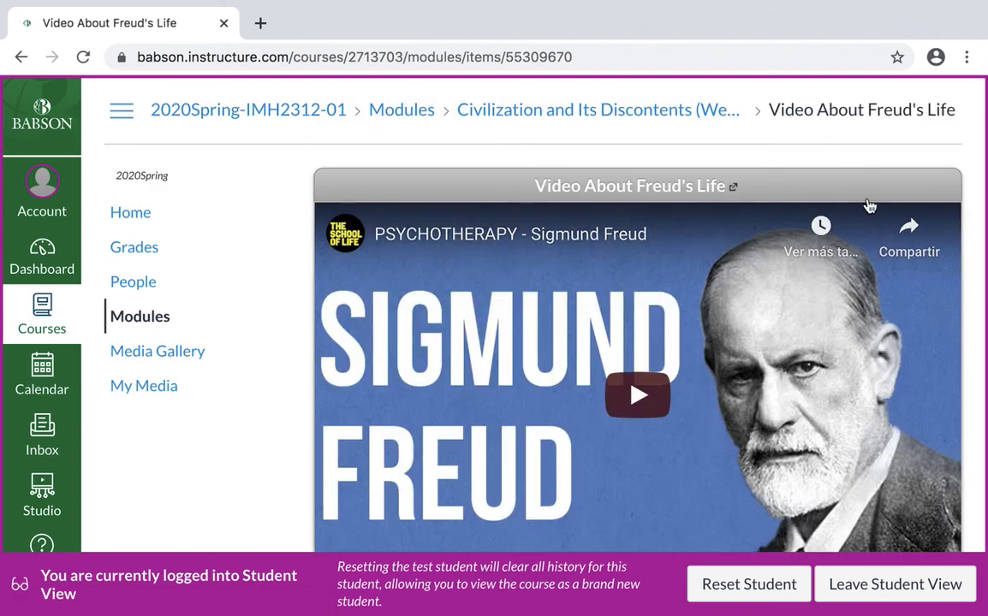
pyautogui.scroll(-1, 863, 184)
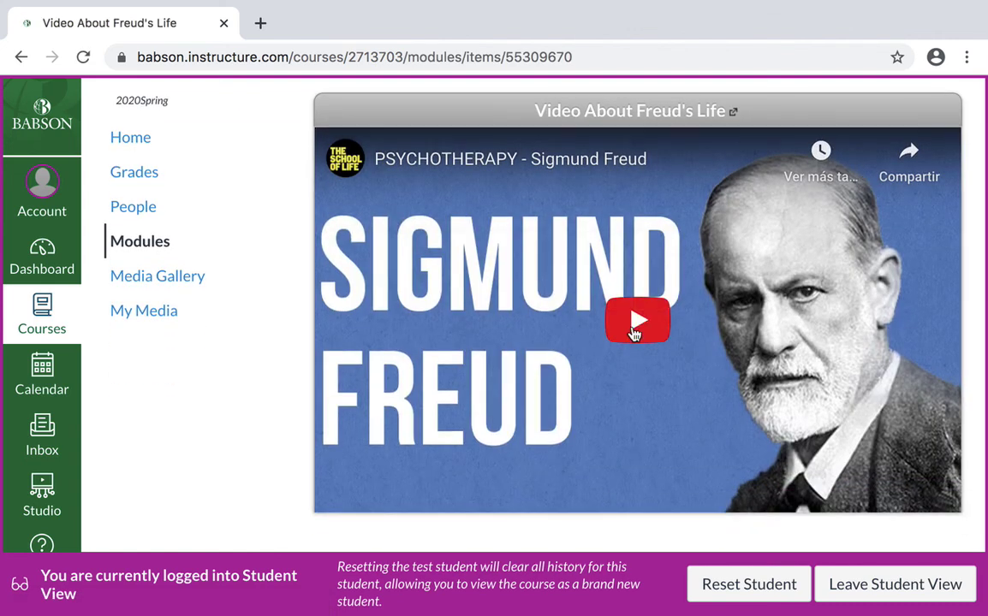
pyautogui.click(635, 328)
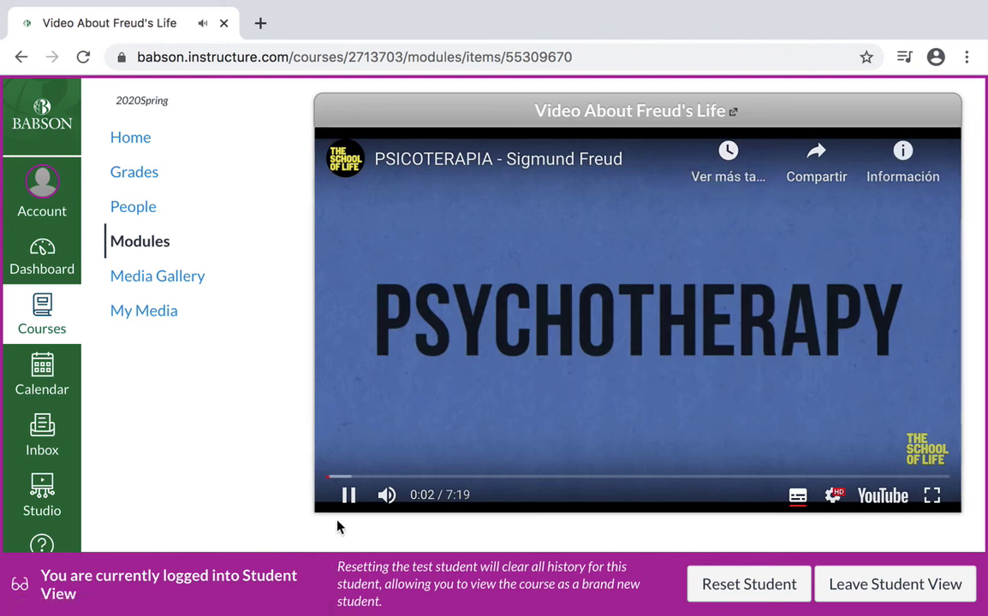
pyautogui.click(348, 495)
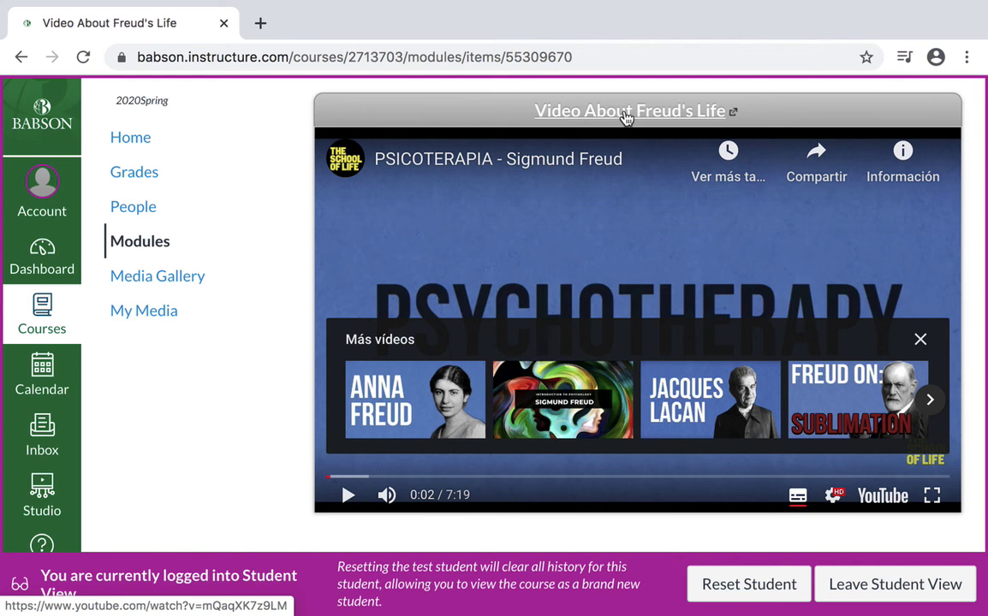
# Open the Video About Freud's Life link on YouTube, close that page and leave Student View.
pyautogui.click(591, 113)
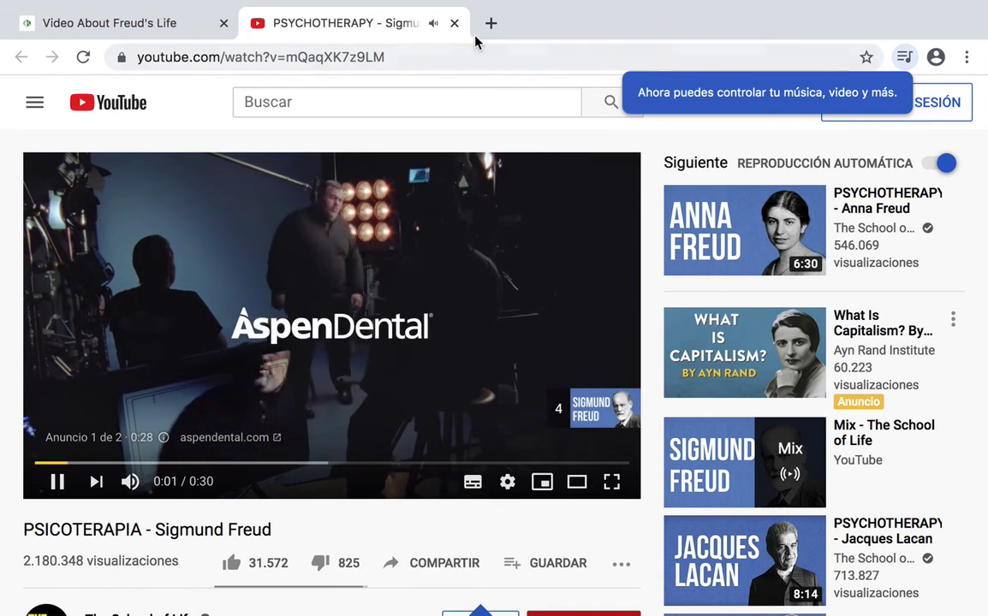
pyautogui.click(453, 23)
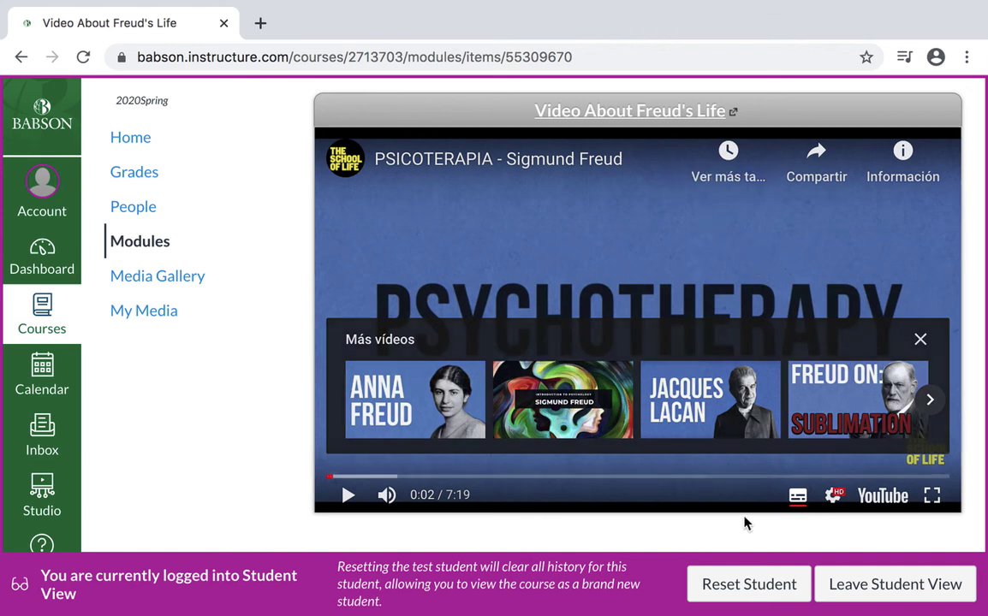
pyautogui.click(837, 598)
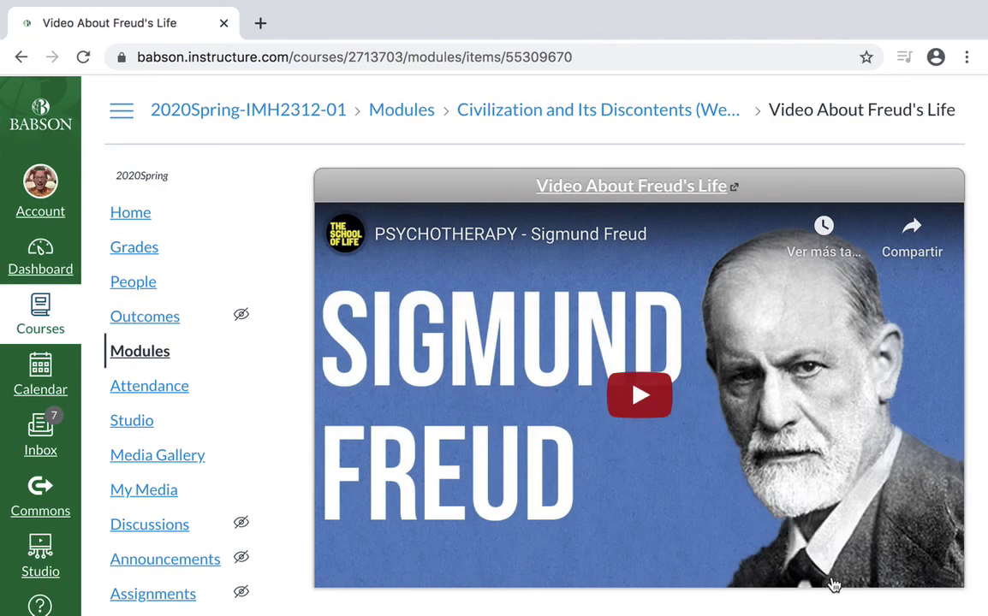
# From the course home page, expand the Civilization and Its Discontents (Week 7) module and start adding a new page to it.
pyautogui.click(126, 217)
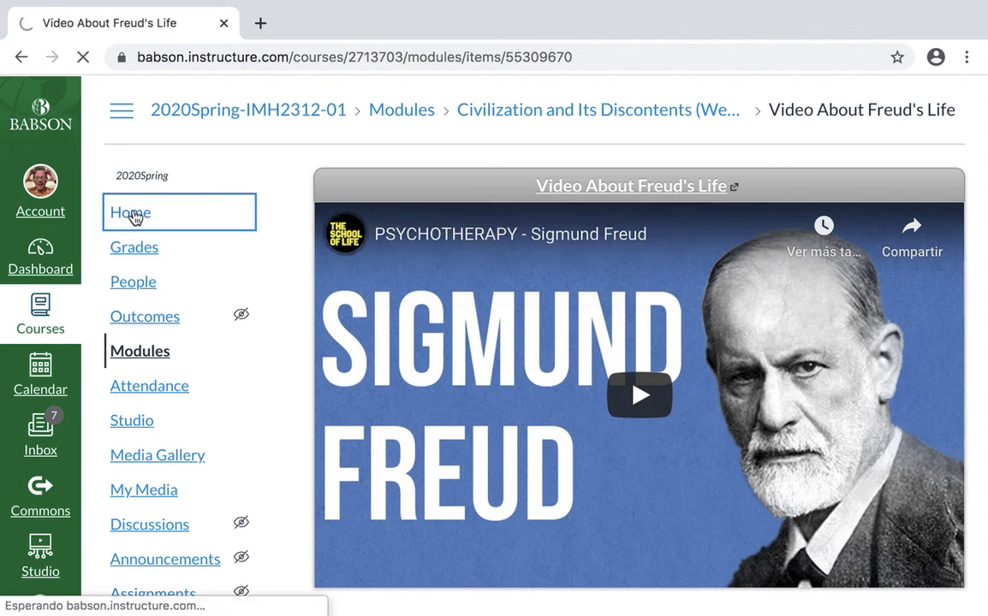
pyautogui.scroll(-20, 672, 416)
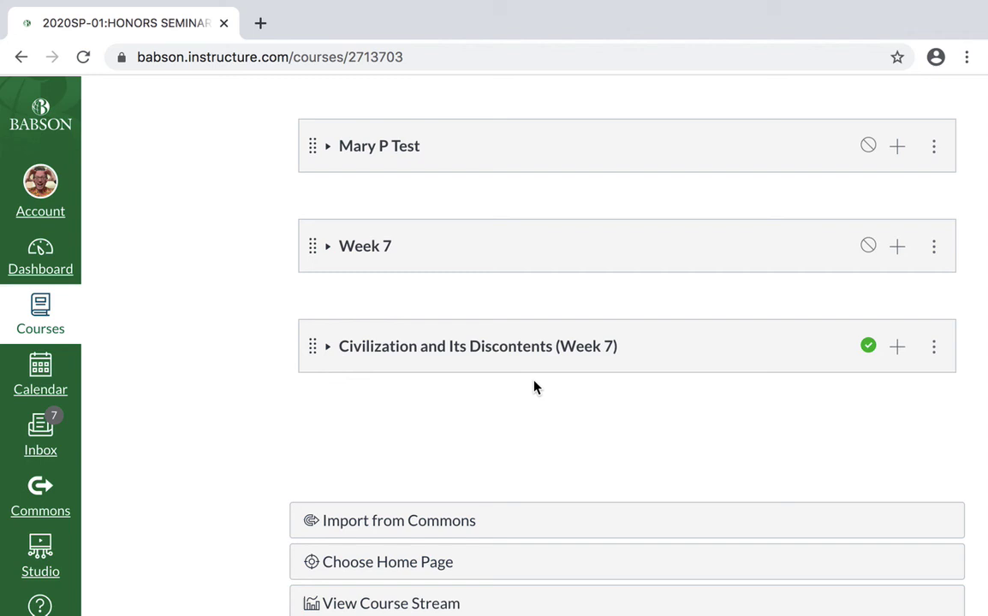
pyautogui.click(483, 355)
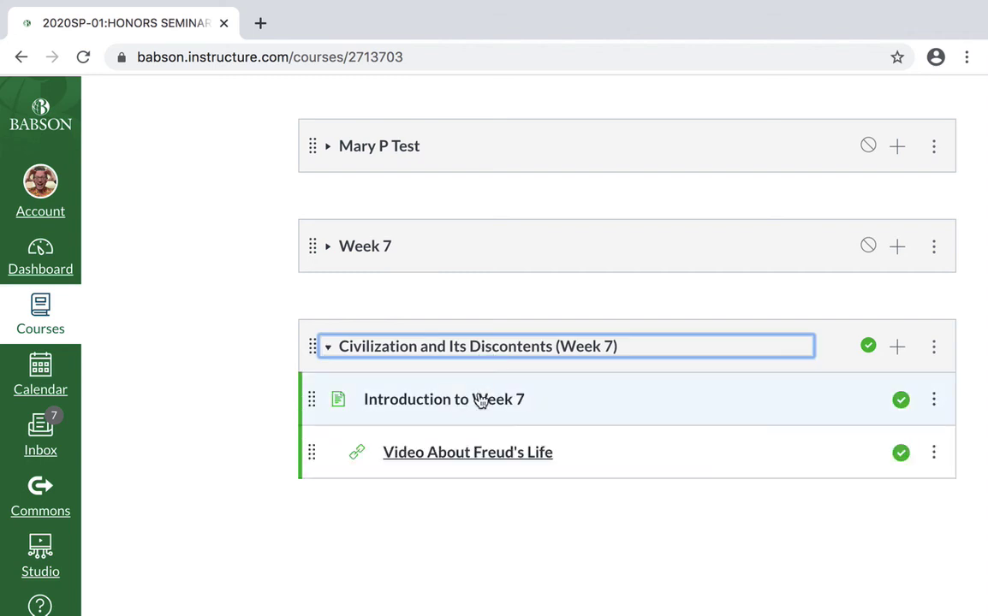
pyautogui.click(896, 348)
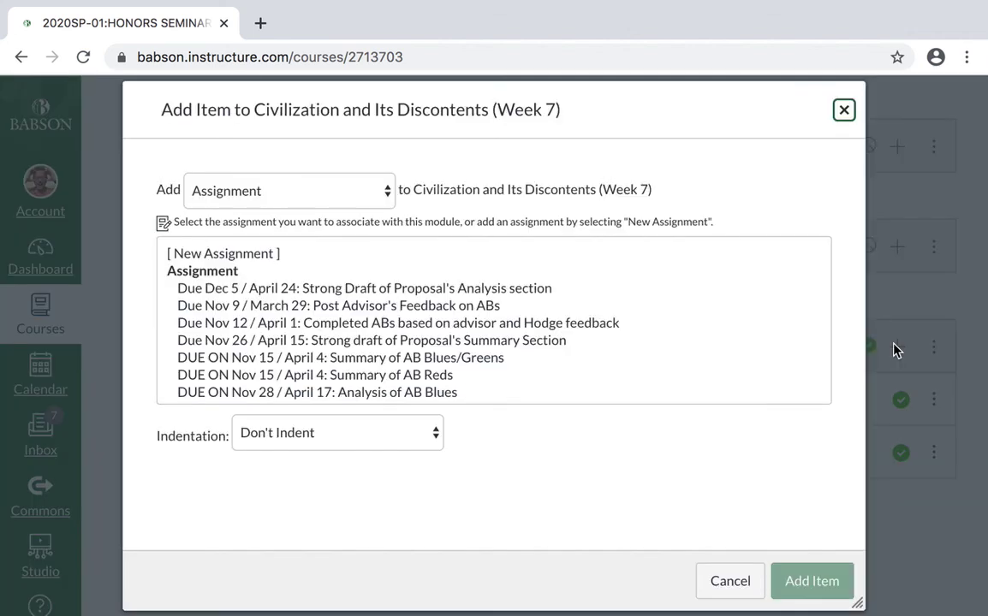
pyautogui.click(271, 193)
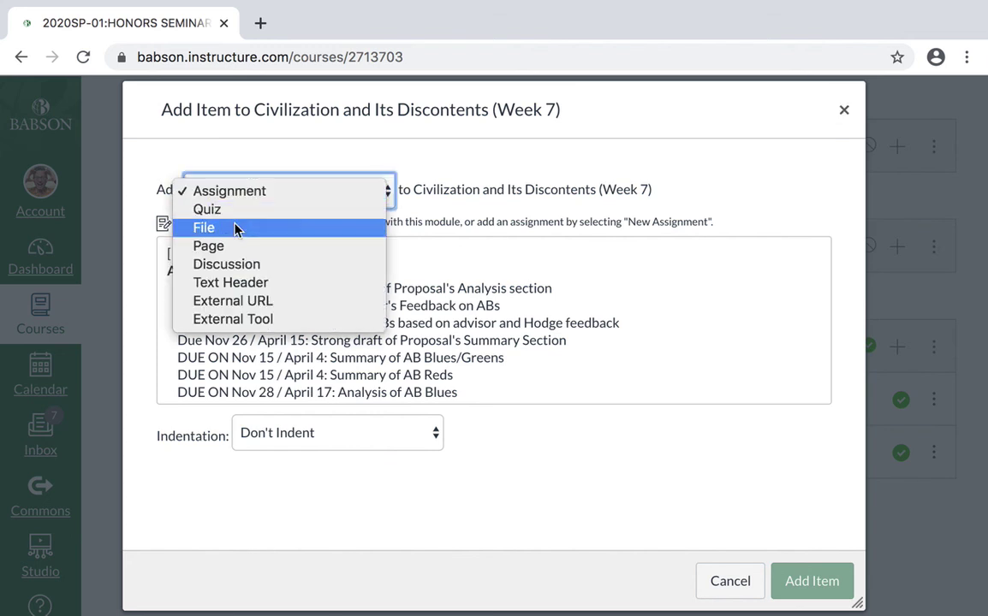
pyautogui.click(238, 249)
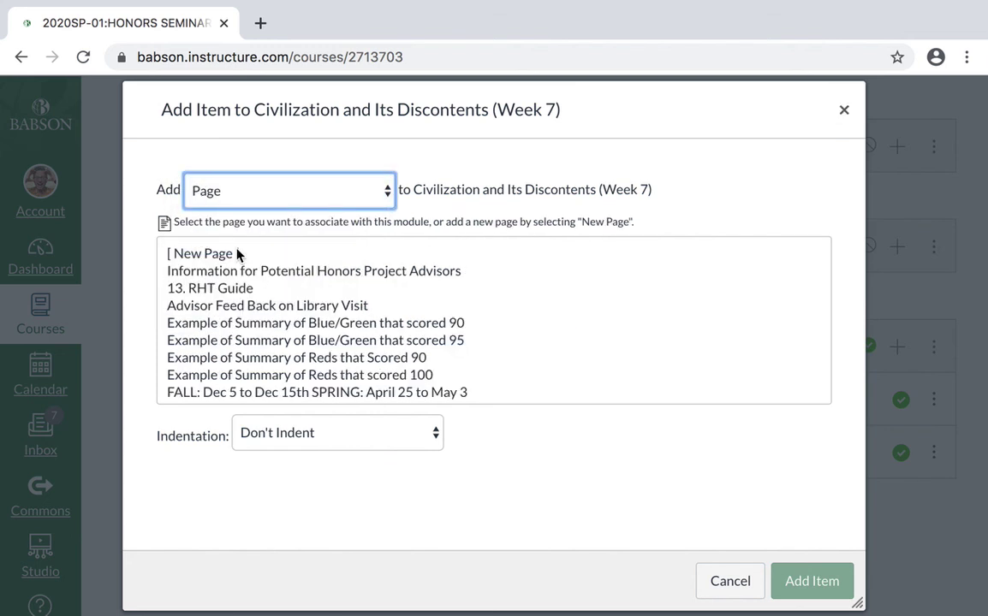
pyautogui.click(204, 254)
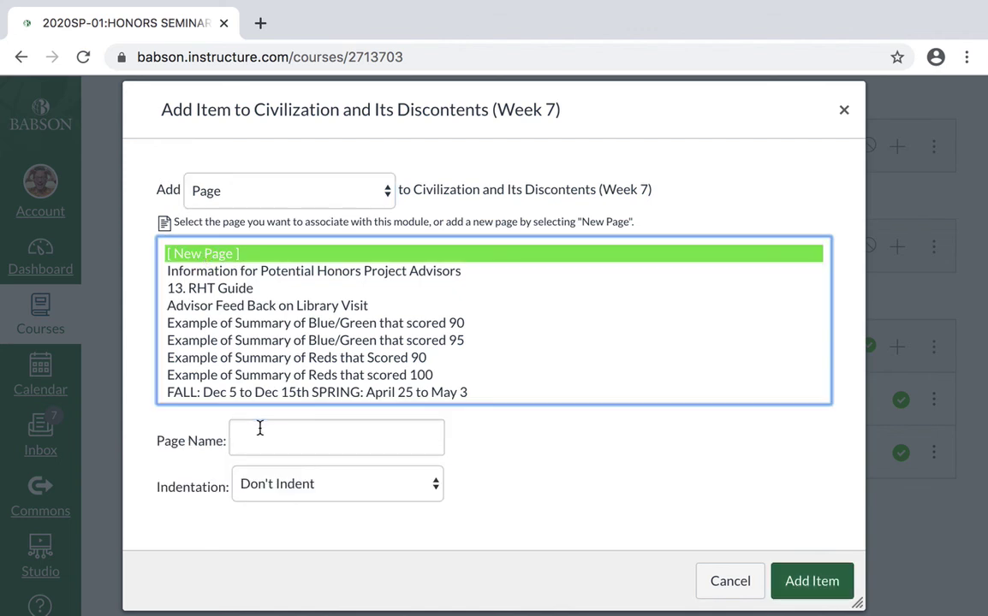
# Set the new page's name to "More Info about Freud".
pyautogui.click(259, 429)
pyautogui.write('More Info about Fr')
pyautogui.press('BackSpace')
pyautogui.write('about Freud')
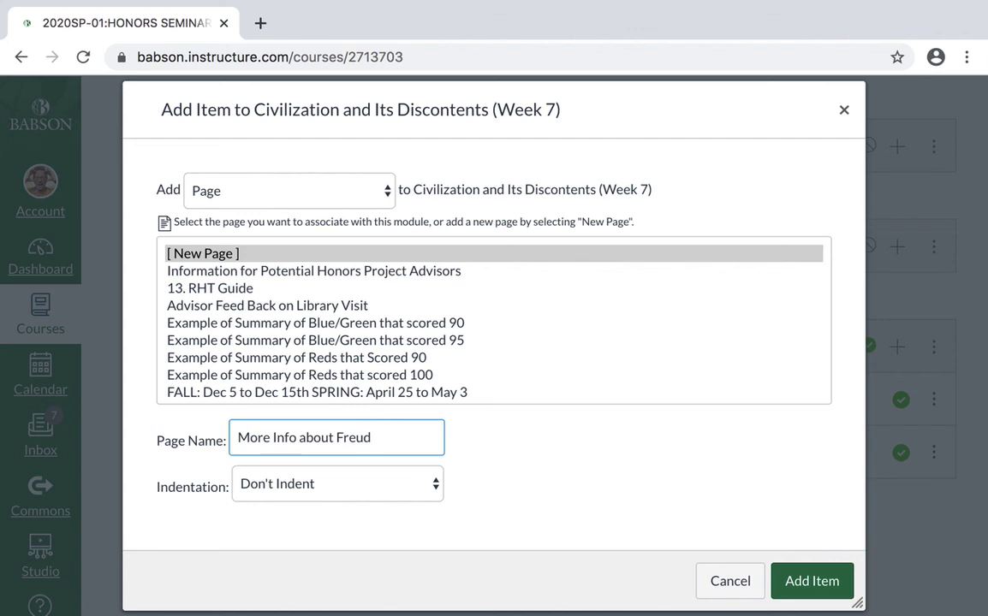
# Indent the new page by 1 level, add it to the module and publish it.
pyautogui.click(299, 484)
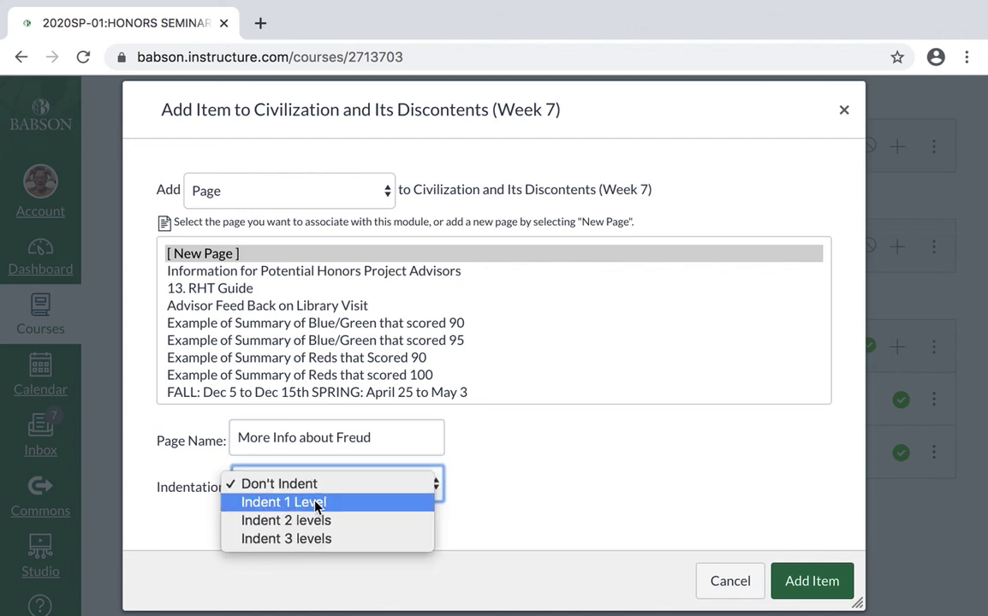
pyautogui.click(317, 507)
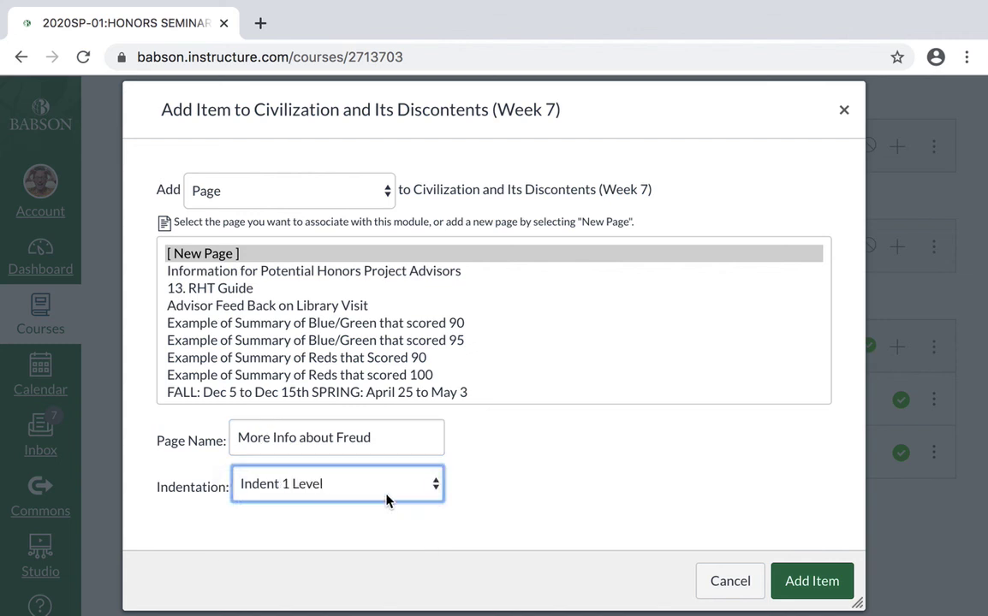
pyautogui.click(815, 581)
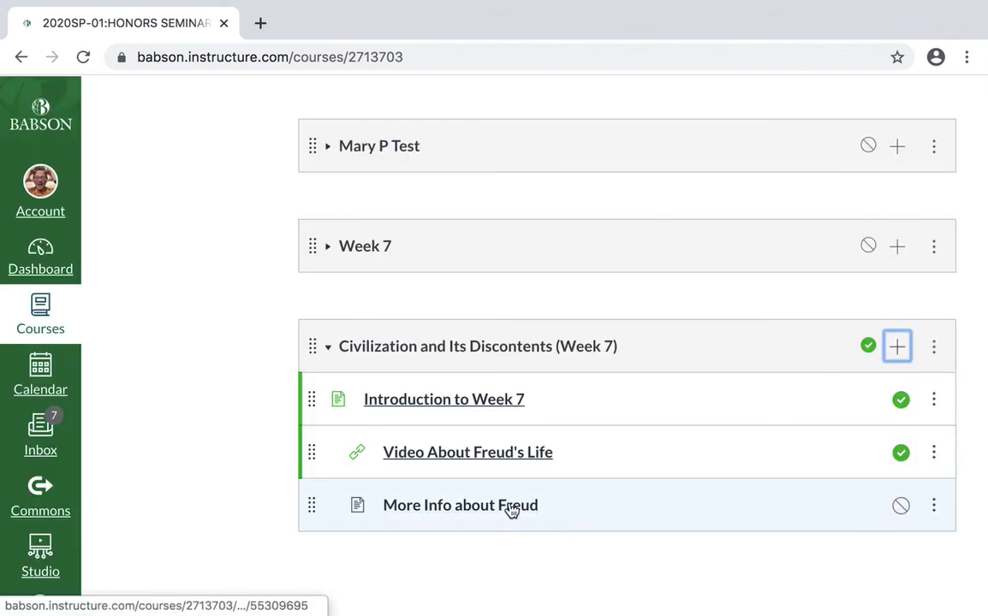
pyautogui.click(904, 511)
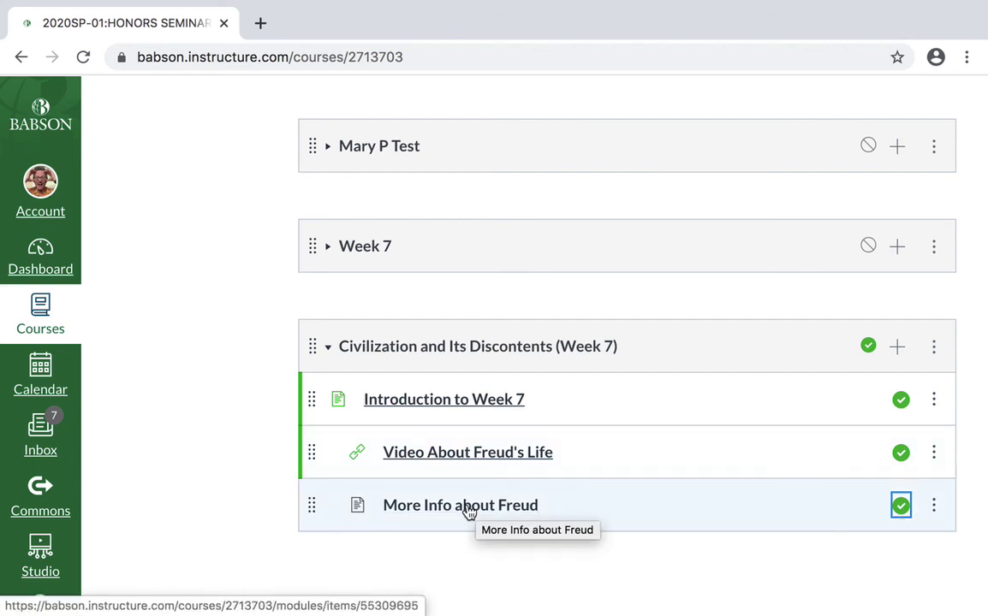
# Edit the More Info about Freud page with the text "Some that the video didn't cover was that Freud" and save it.
pyautogui.click(470, 512)
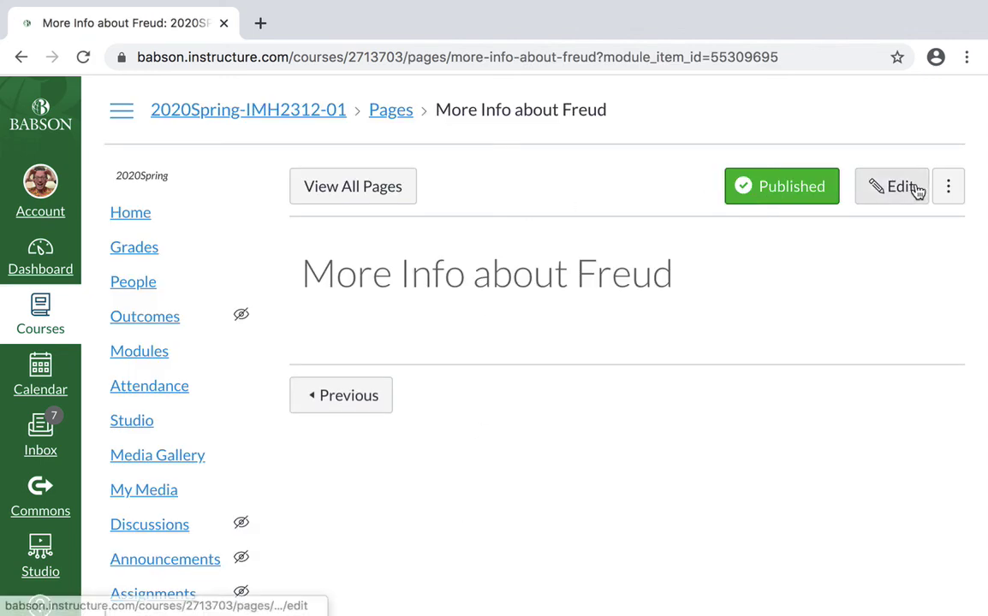
pyautogui.click(901, 190)
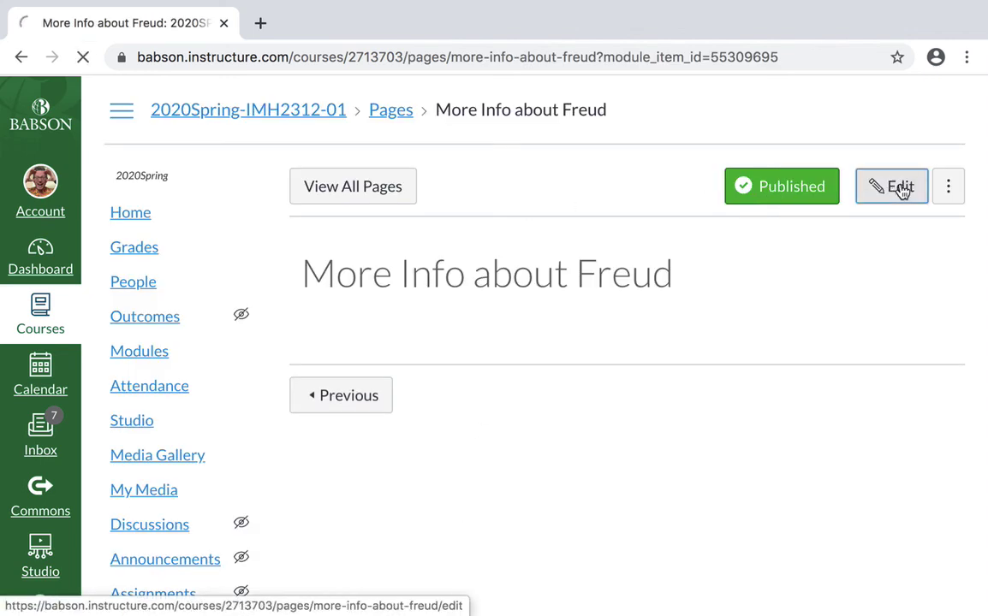
pyautogui.write("Some that the video didn't v")
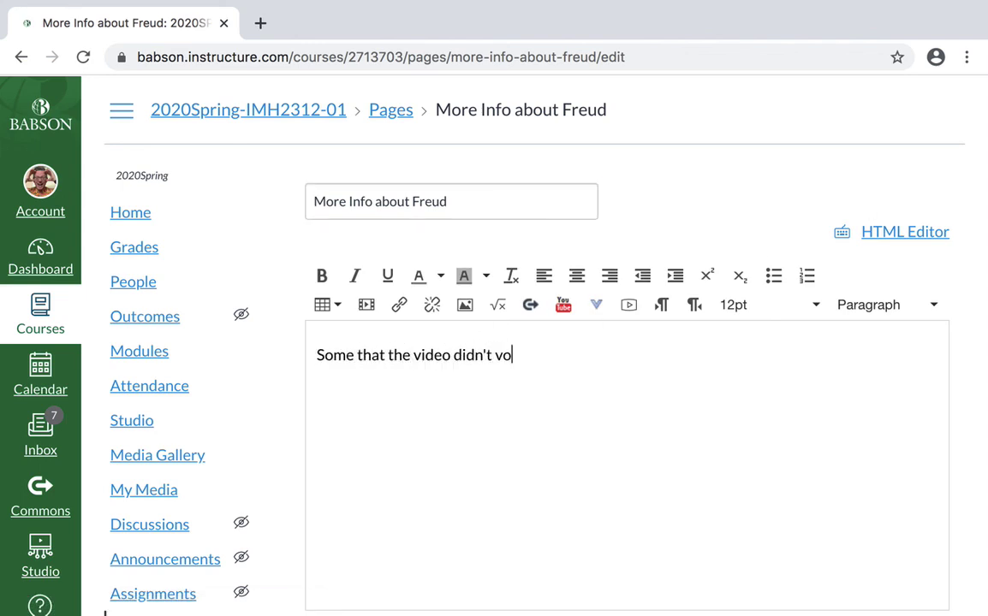
pyautogui.write('over was that Freud')
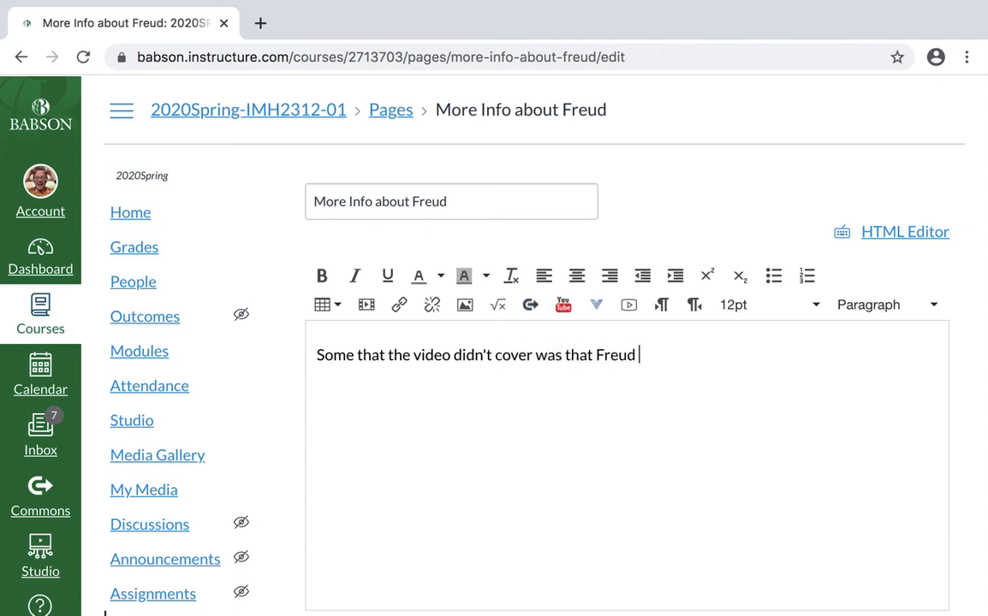
pyautogui.scroll(-3, 762, 374)
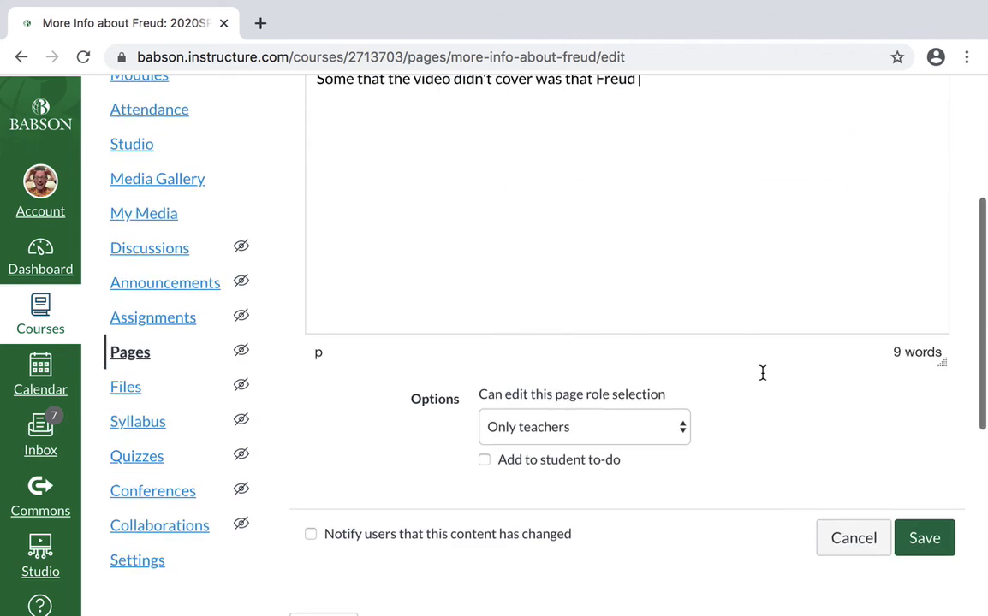
pyautogui.click(927, 540)
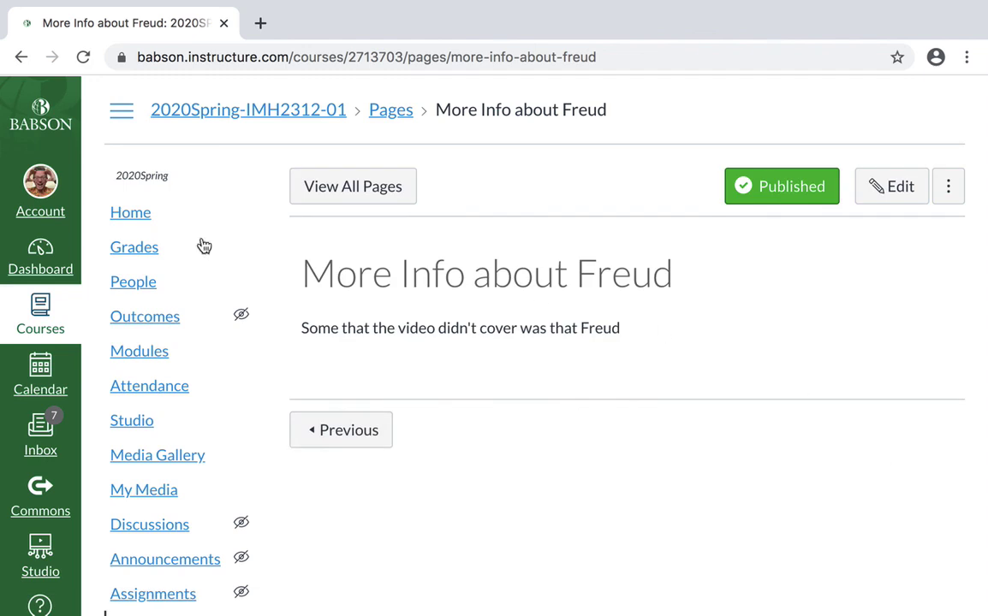
# Return to the course home page and switch to Student View.
pyautogui.click(127, 214)
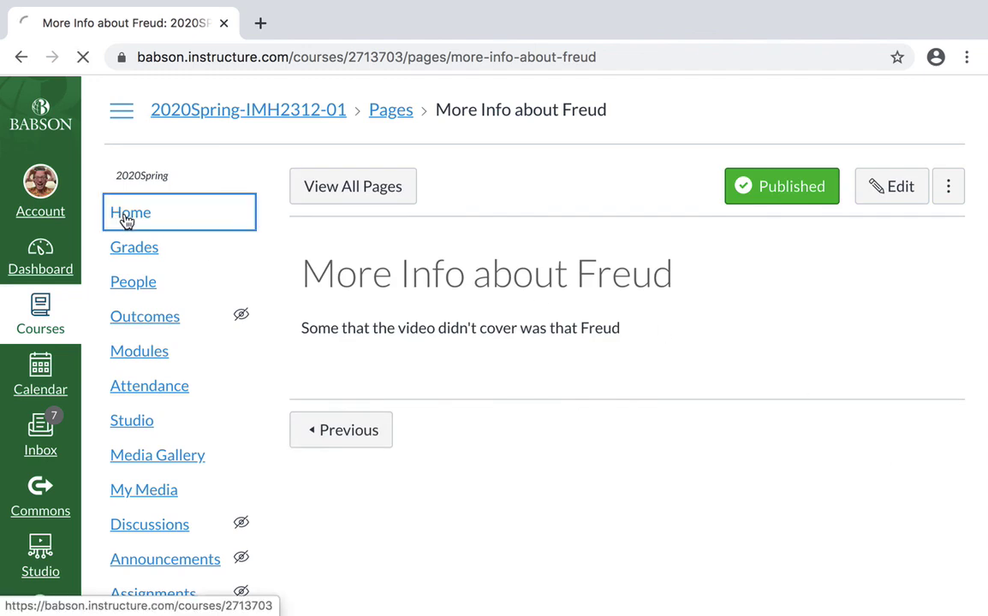
pyautogui.scroll(-1, 668, 339)
pyautogui.scroll(-10, 668, 340)
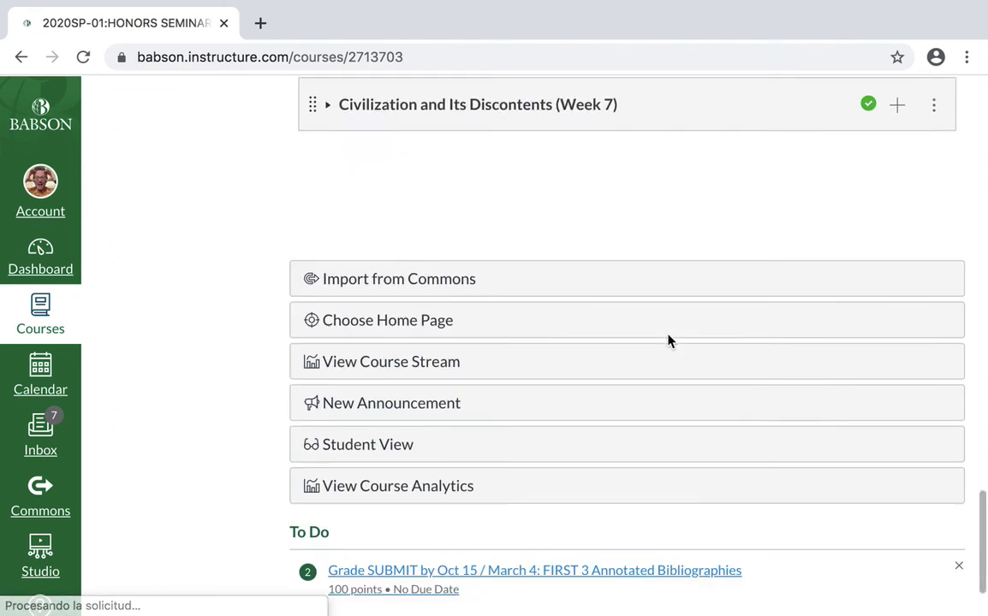
pyautogui.scroll(1, 669, 340)
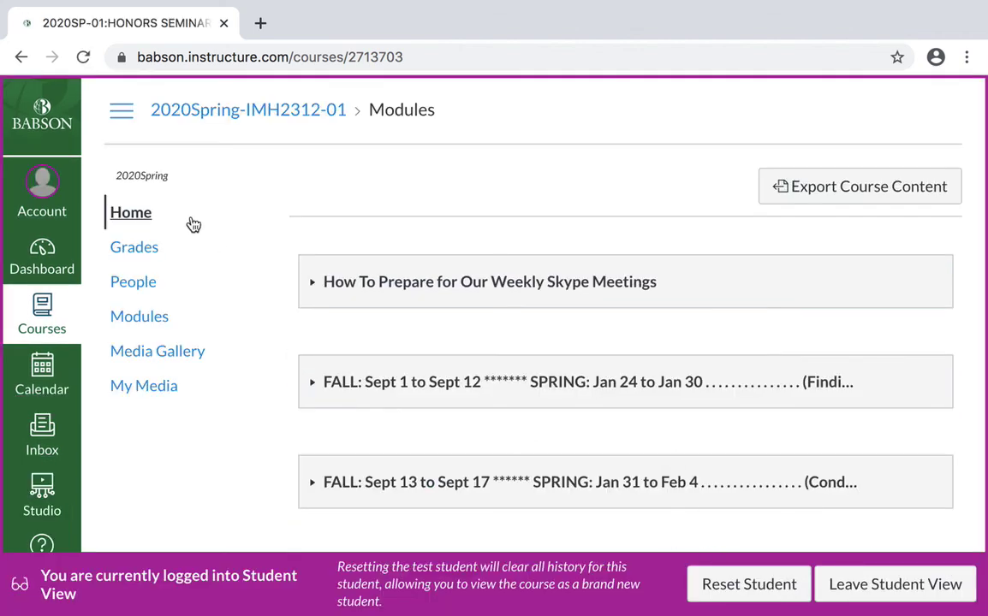
# View More Info about Freud as a student from the Civilization and Its Discontents (Week 7) module, and leave Student View.
pyautogui.scroll(-15, 501, 288)
pyautogui.scroll(-1, 500, 291)
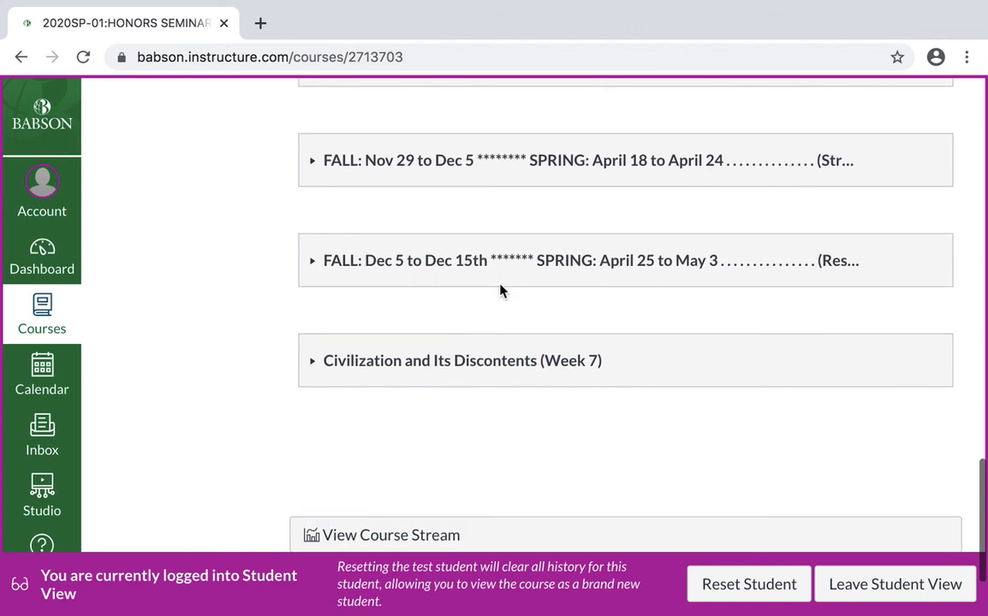
pyautogui.click(483, 365)
pyautogui.scroll(-2, 606, 415)
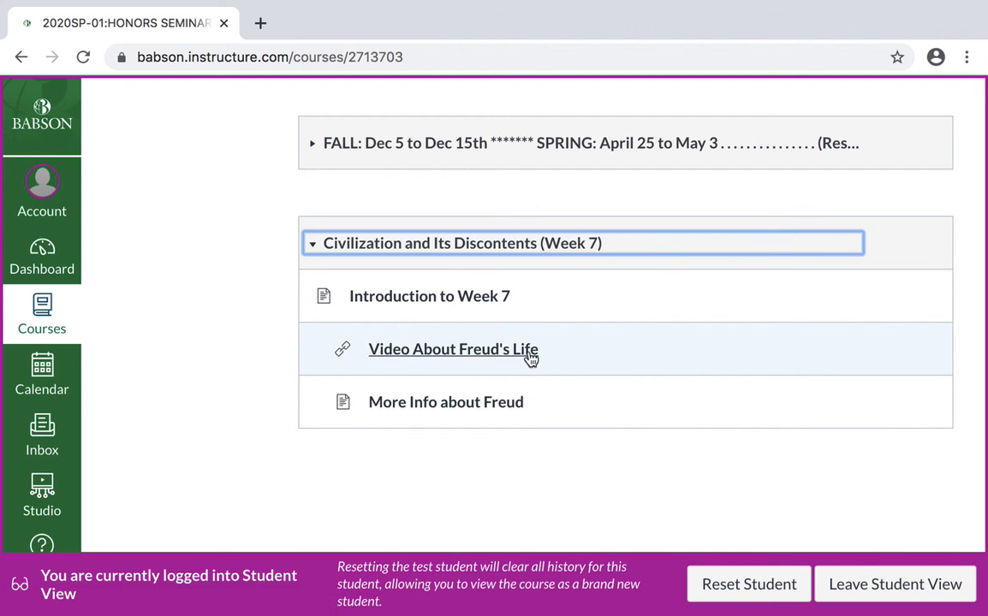
pyautogui.click(440, 403)
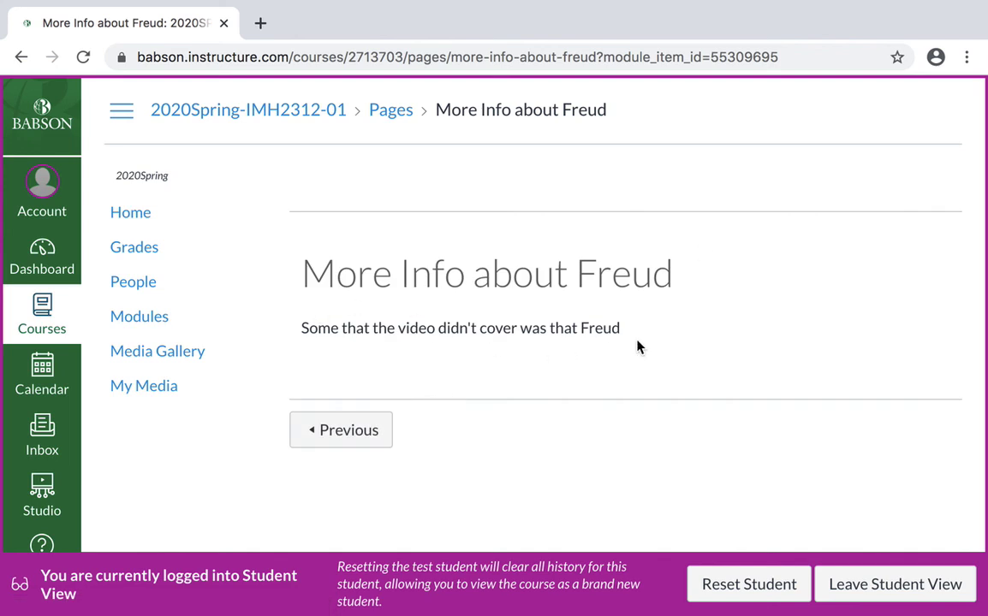
pyautogui.click(859, 597)
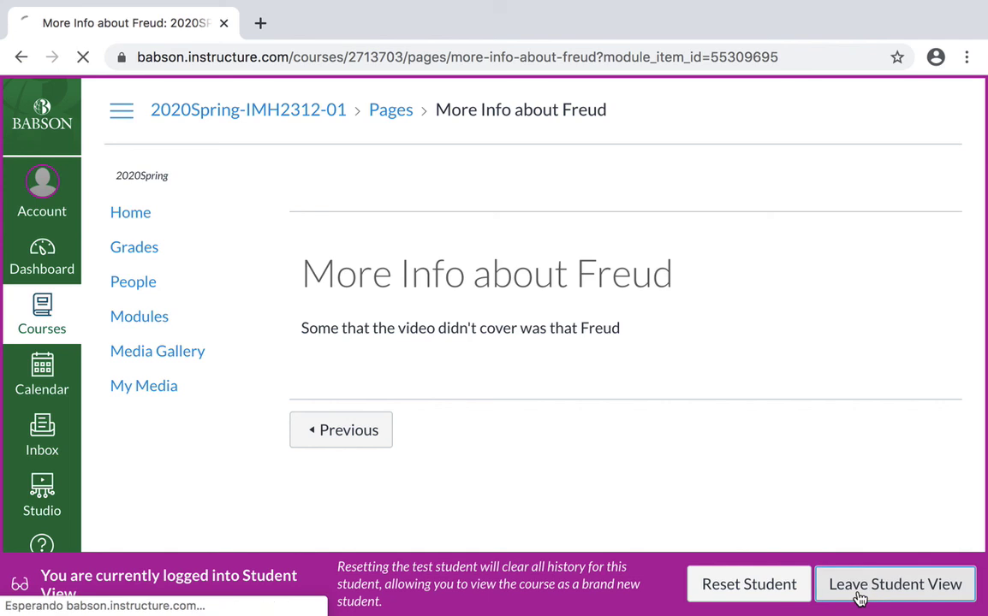